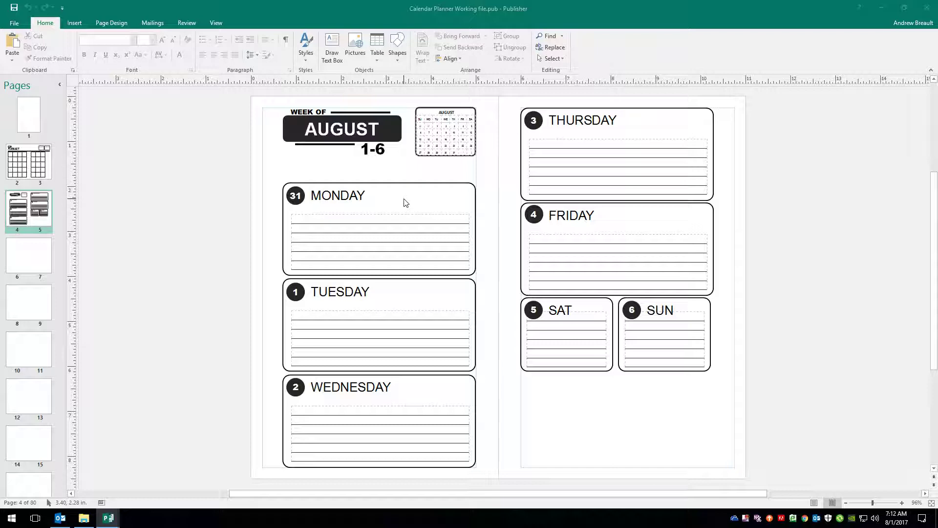
Look over the month and week spreads, then bring the Calendar Planner.pub window to the front.
click(33, 162)
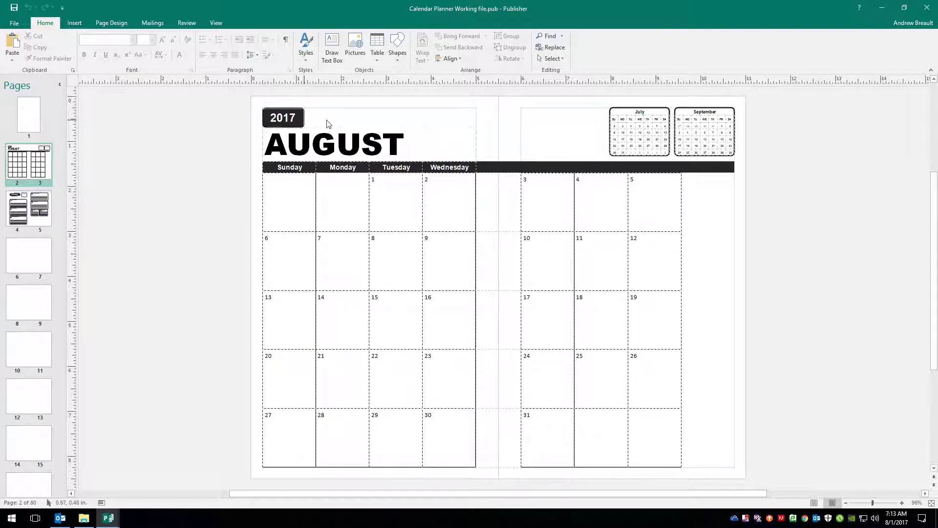
click(28, 211)
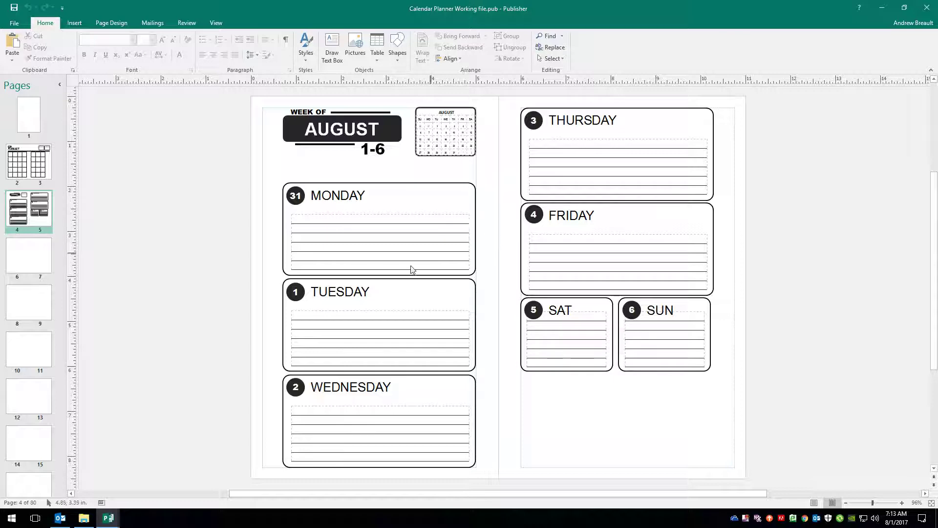
mouse_move(112, 523)
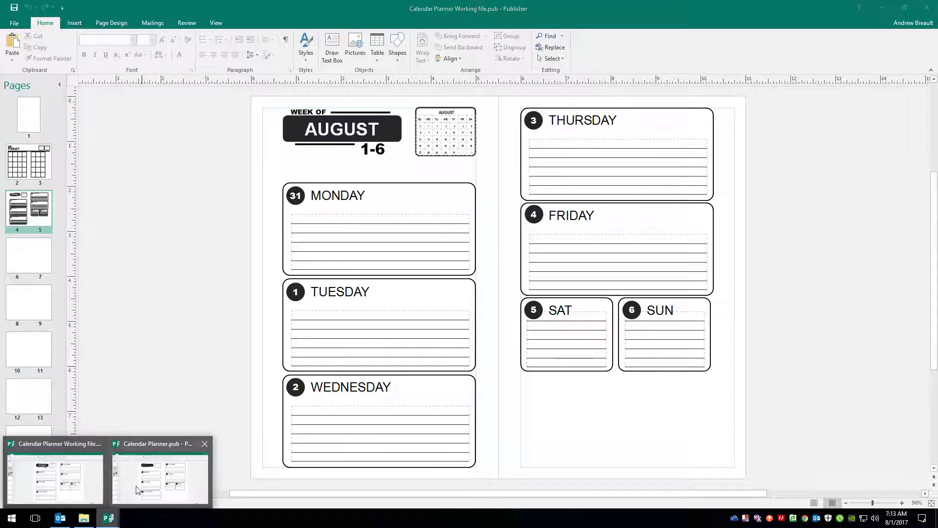
click(154, 483)
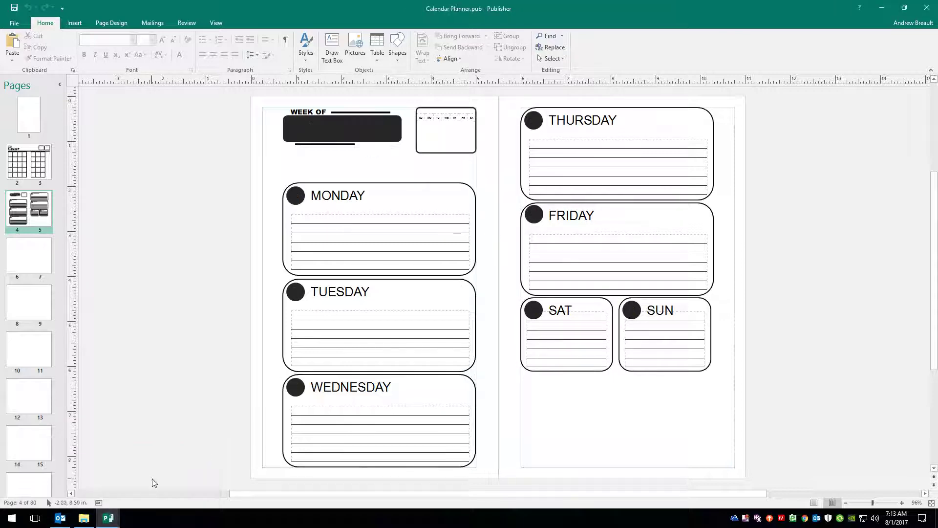
Open the weekly spread's page menu and go to Master Pages.
right_click(31, 211)
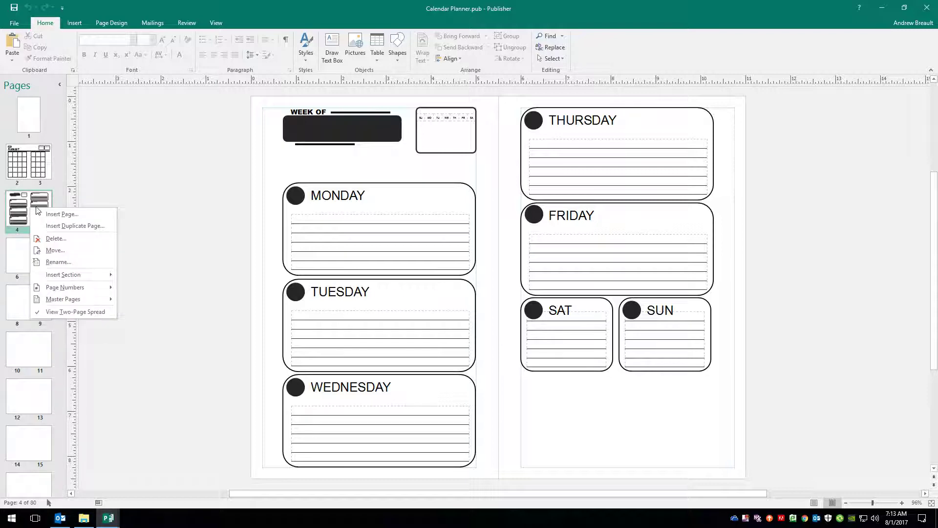
mouse_move(89, 299)
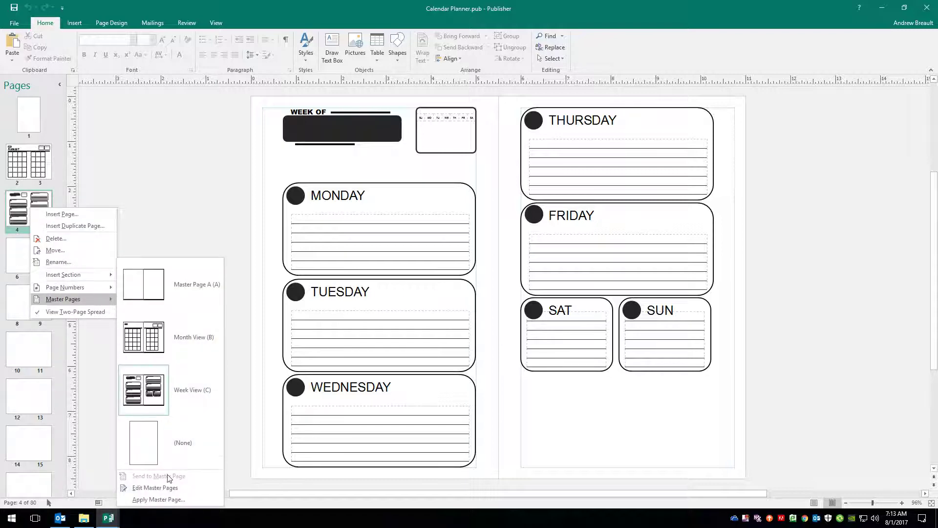
Edit the master pages and adjust the corner rounding of Monday's box outline.
click(163, 488)
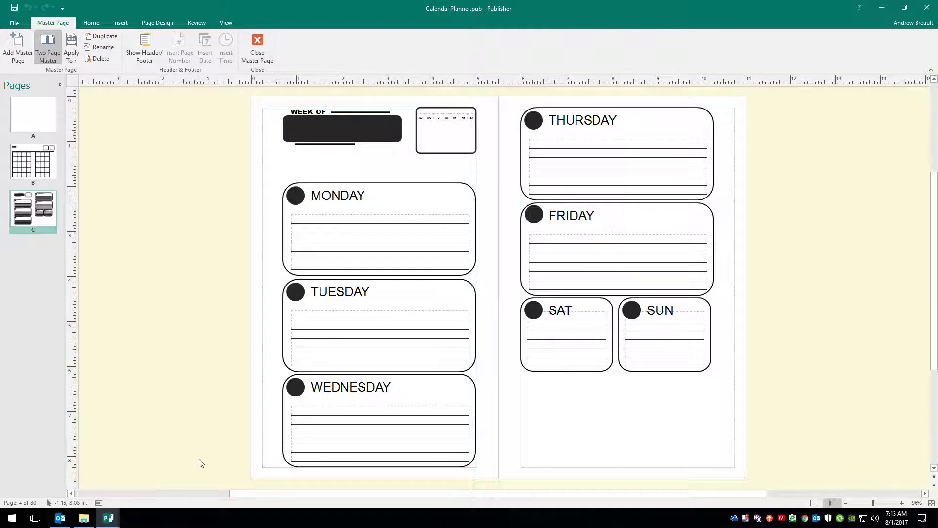
click(336, 183)
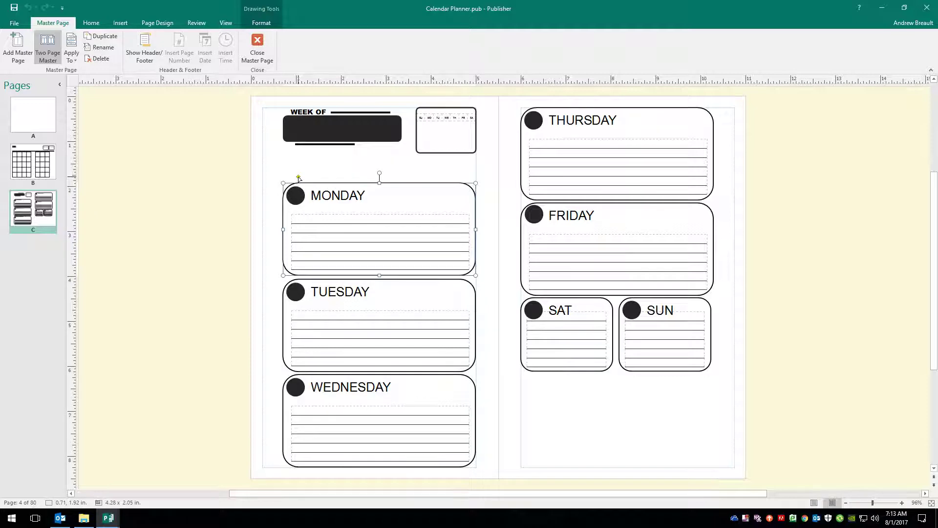
drag(298, 178, 291, 181)
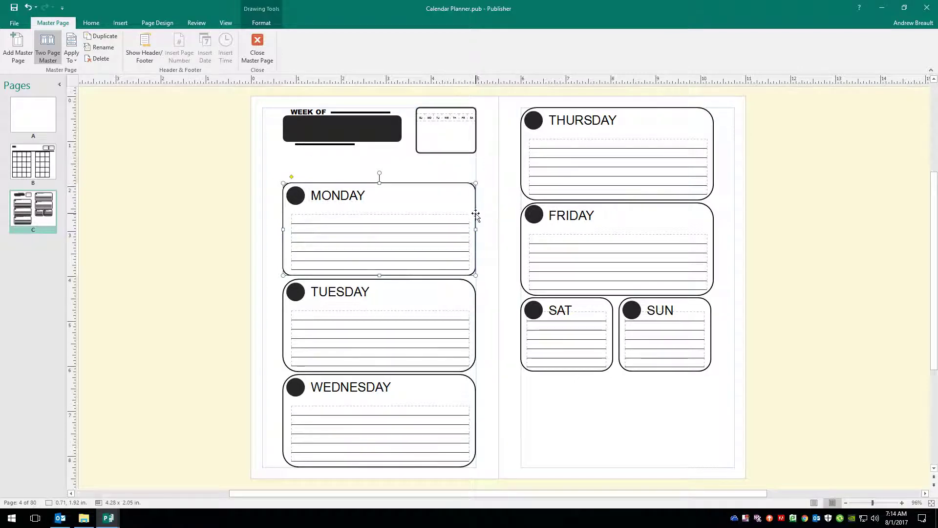
Delete the Tuesday, Wednesday, Friday and Thursday box outlines, then reselect Monday's outline.
click(448, 281)
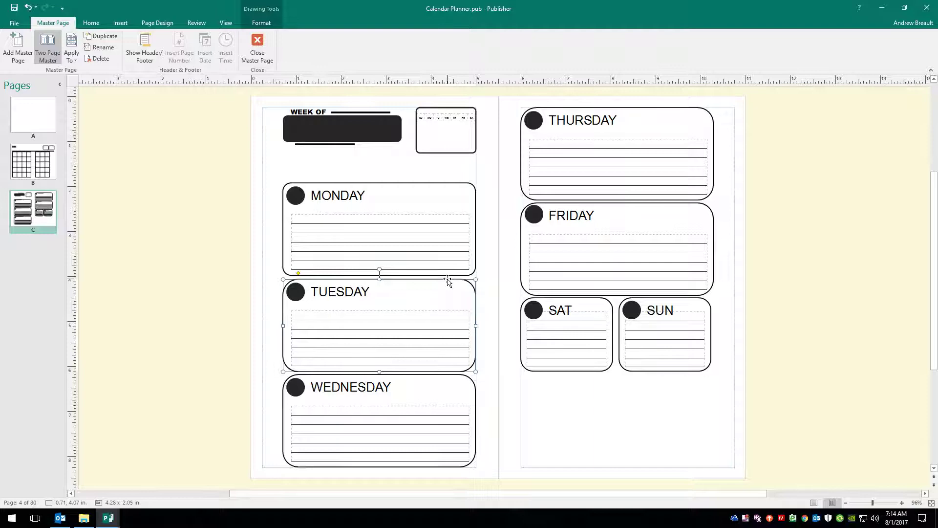
key(Delete)
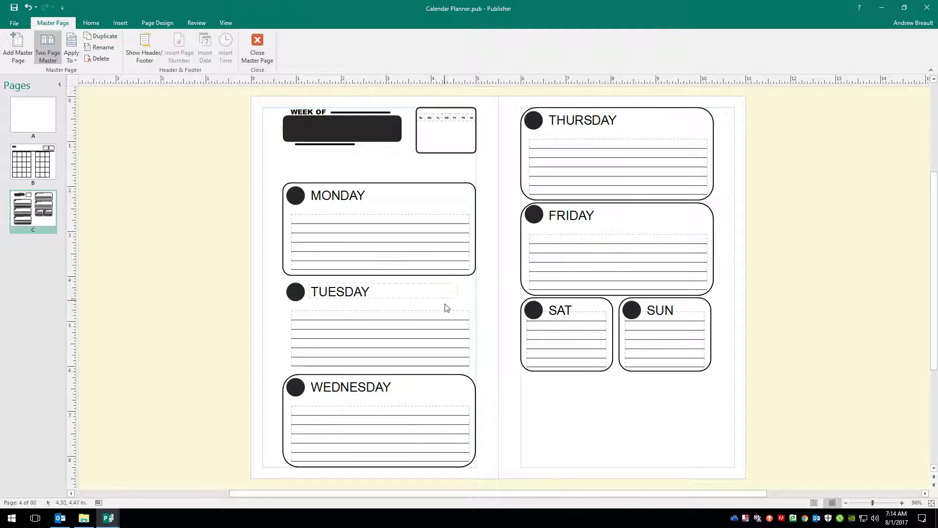
click(444, 375)
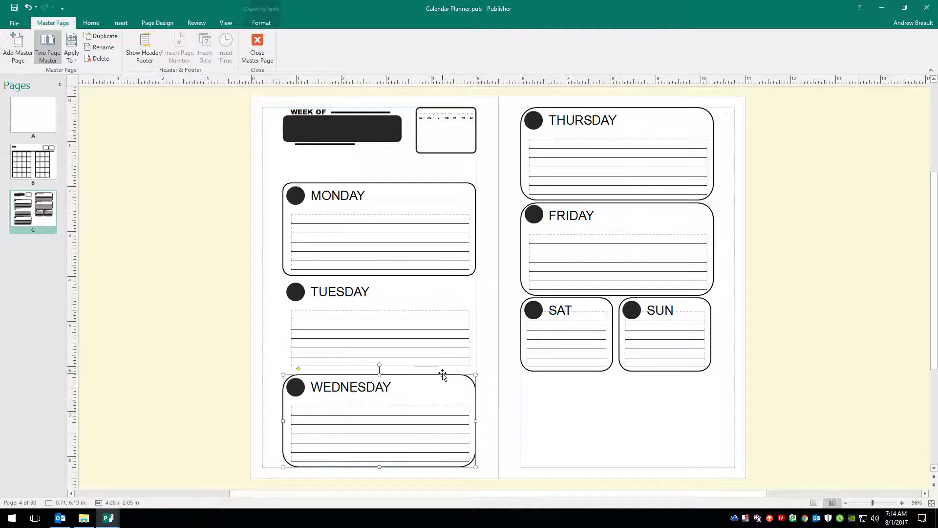
key(Delete)
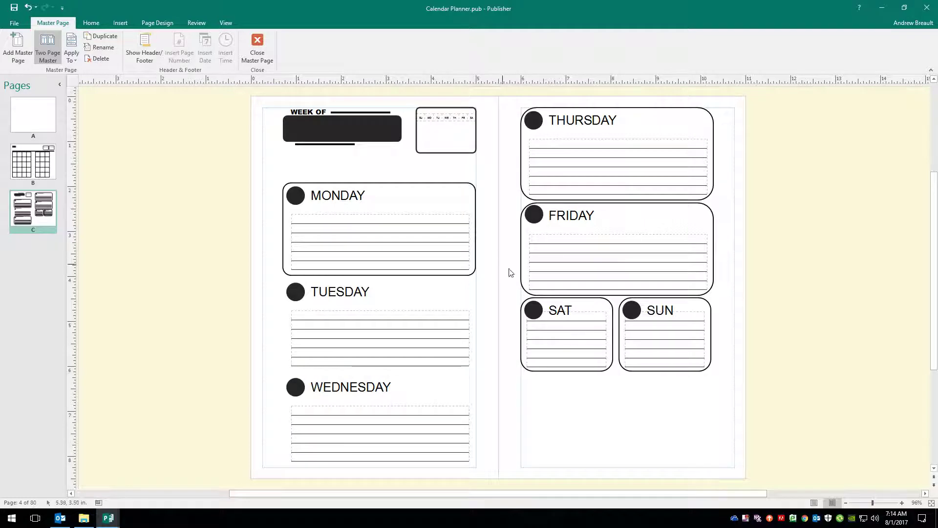
click(521, 267)
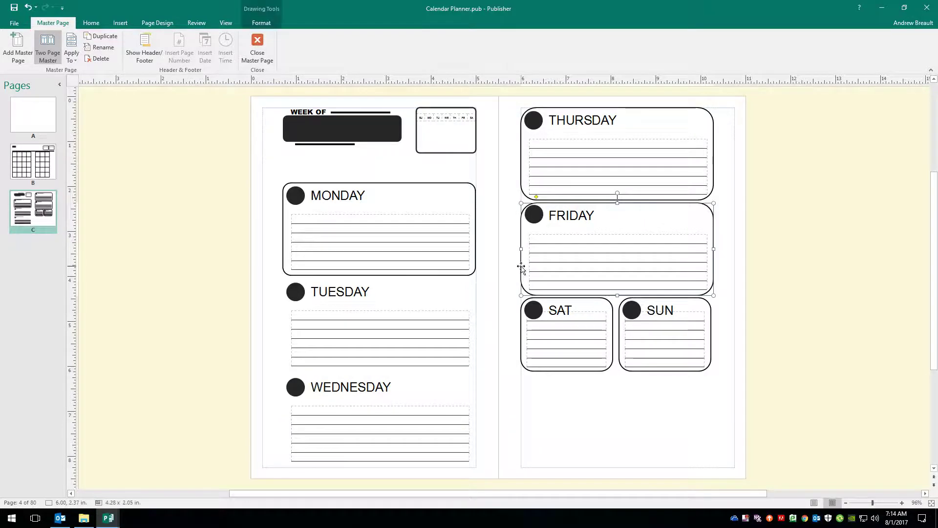
key(Delete)
click(521, 175)
key(Delete)
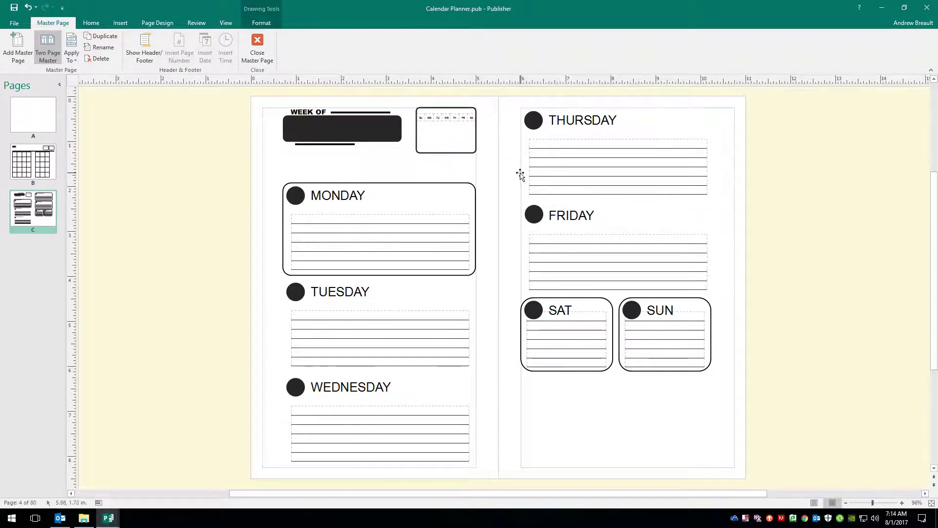
click(397, 184)
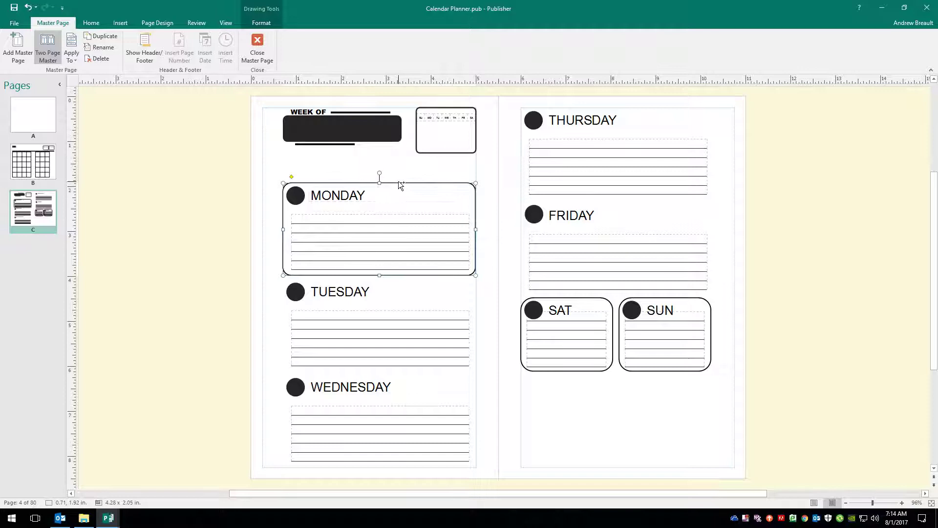
Copy Monday's outline onto Tuesday, Wednesday, Thursday and Friday, nudging the copies into alignment.
drag(397, 182, 400, 282)
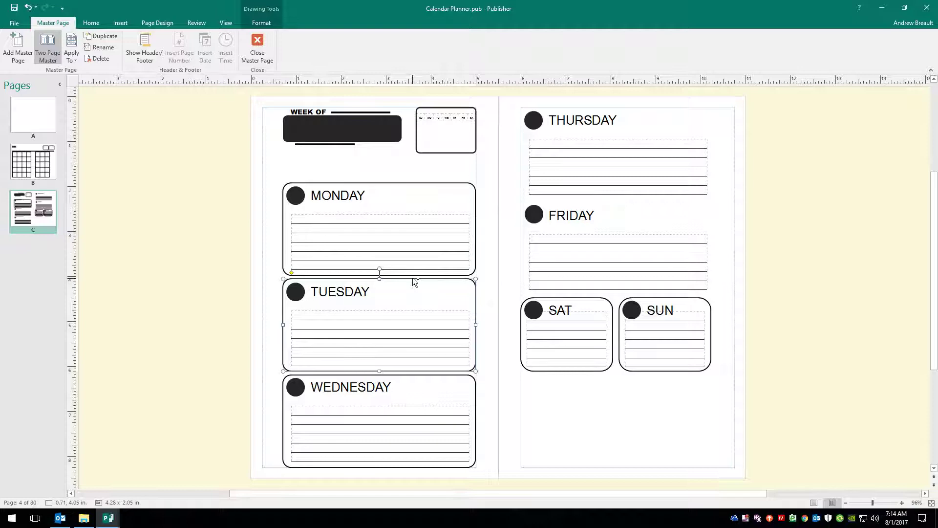
drag(414, 282, 650, 106)
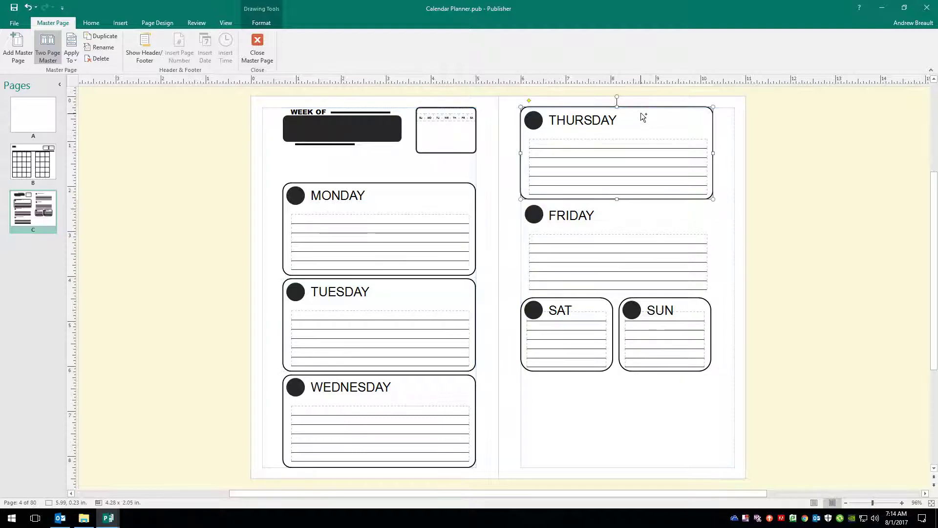
key(Down)
key(Down)
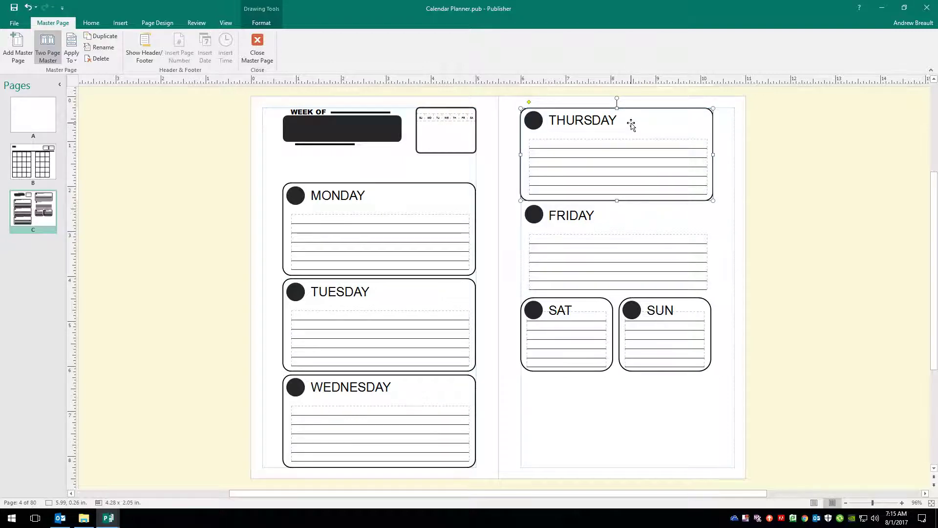
key(Up)
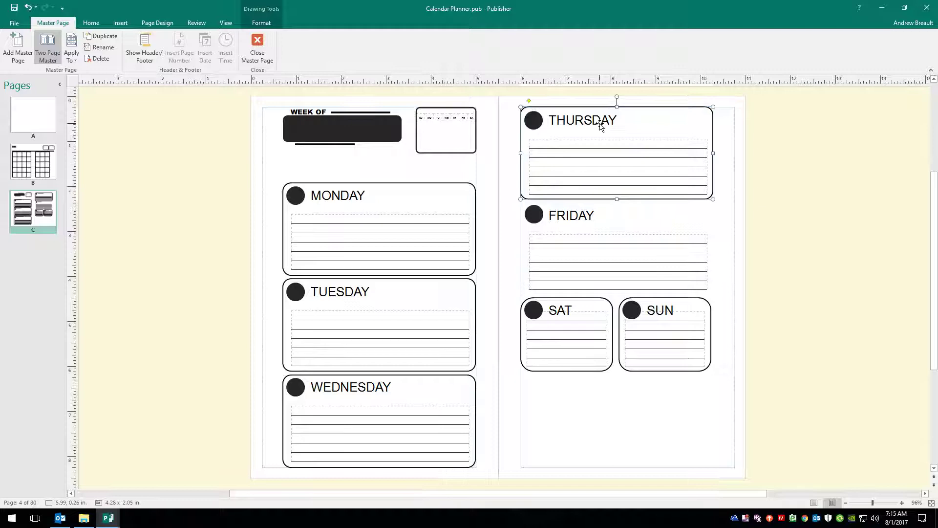
key(Down)
key(Down)
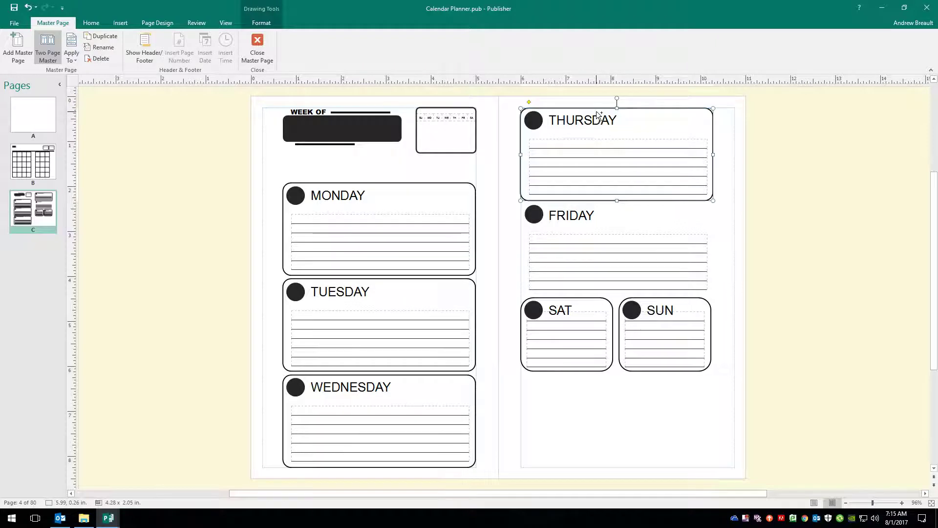
drag(597, 107, 600, 205)
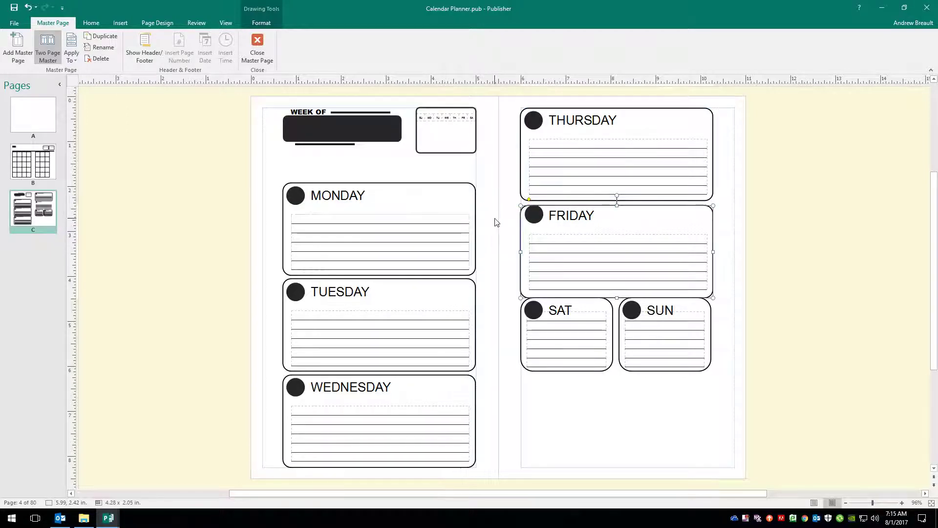
key(alt+Up)
key(alt+Up)
key(alt+Up)
key(alt+Up)
key(alt+Up)
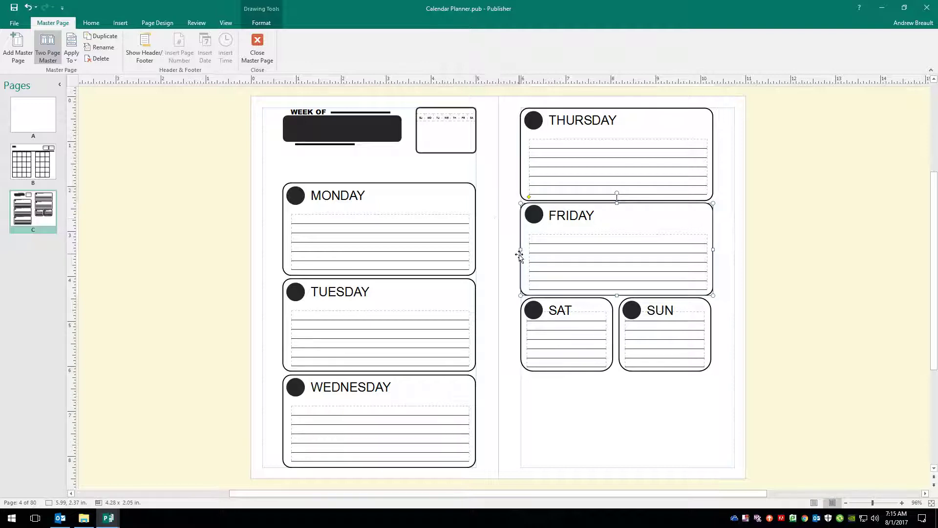
Reshape the Sat box's corners, delete the Sun outline, and copy Sat's outline onto Sun.
click(565, 371)
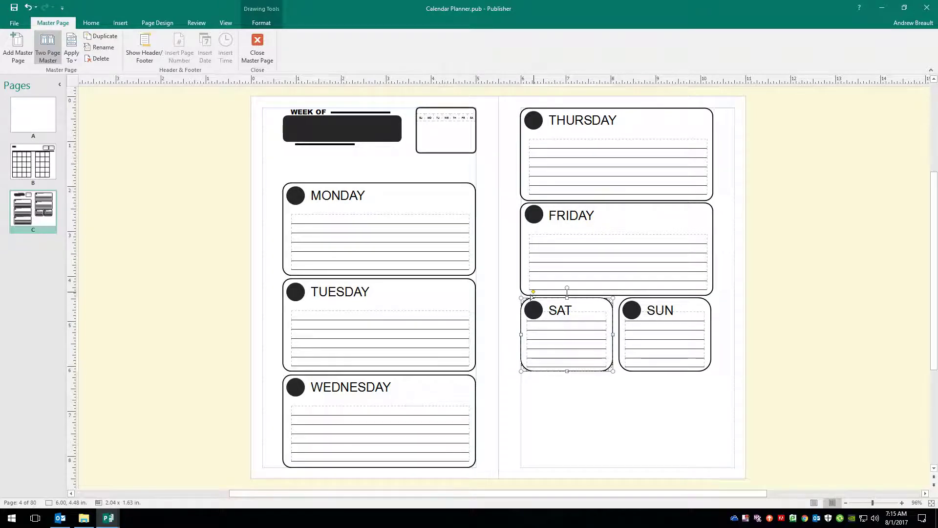
drag(530, 296, 530, 296)
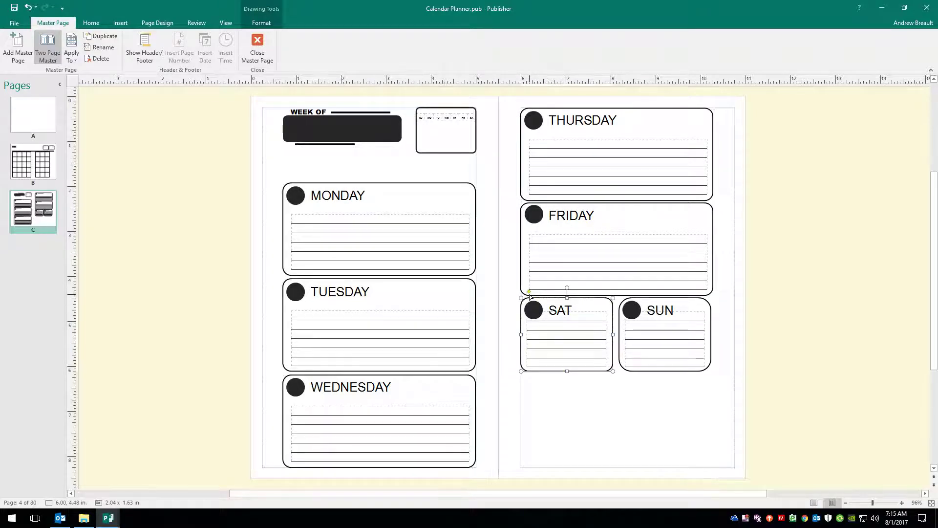
click(667, 371)
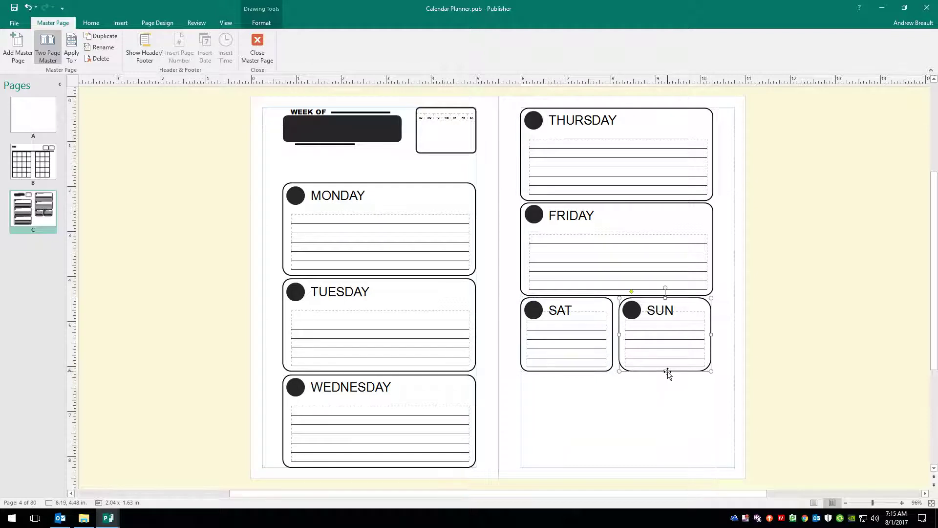
key(Delete)
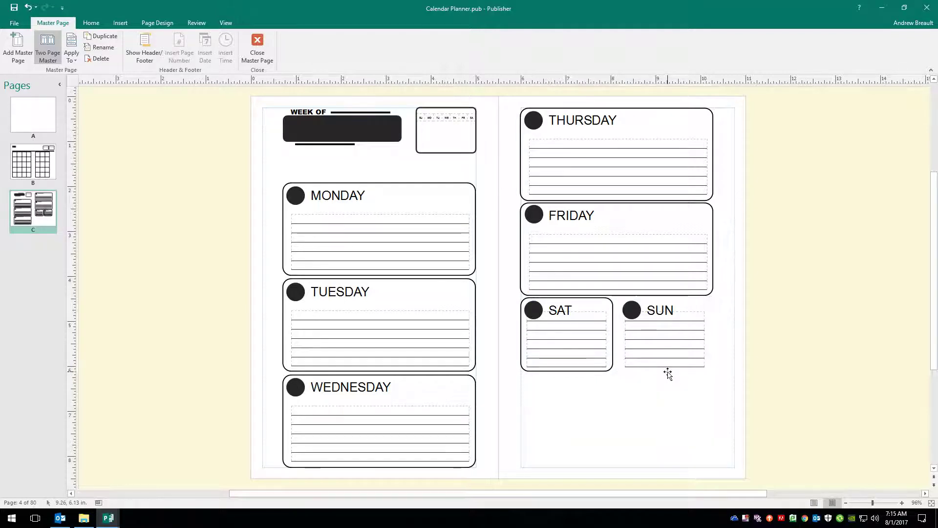
click(568, 372)
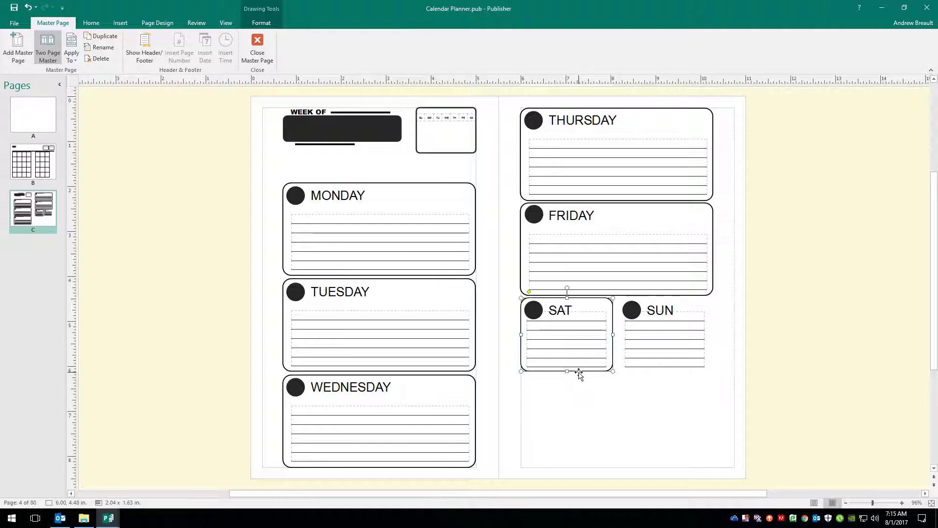
drag(579, 372, 676, 360)
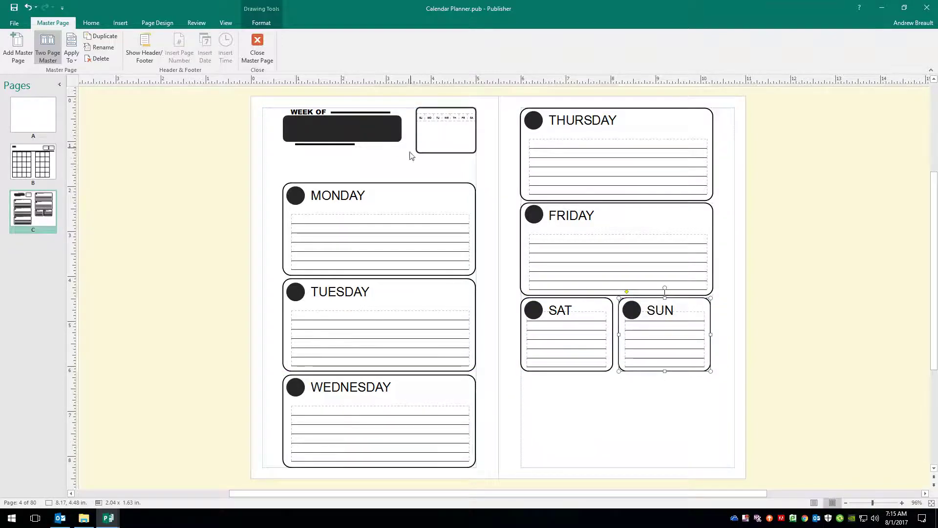
Leave master editing and select the July mini calendar table on the pages 2–3 spread.
click(258, 47)
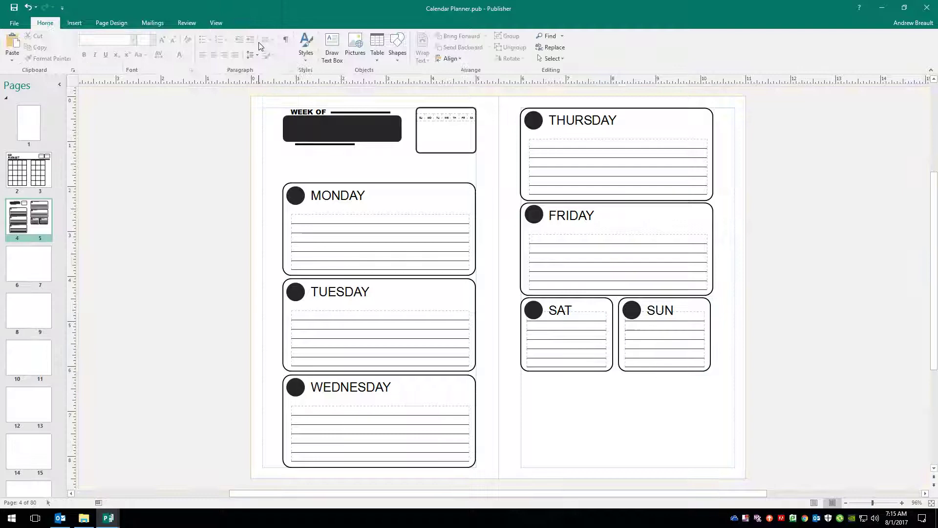
click(47, 168)
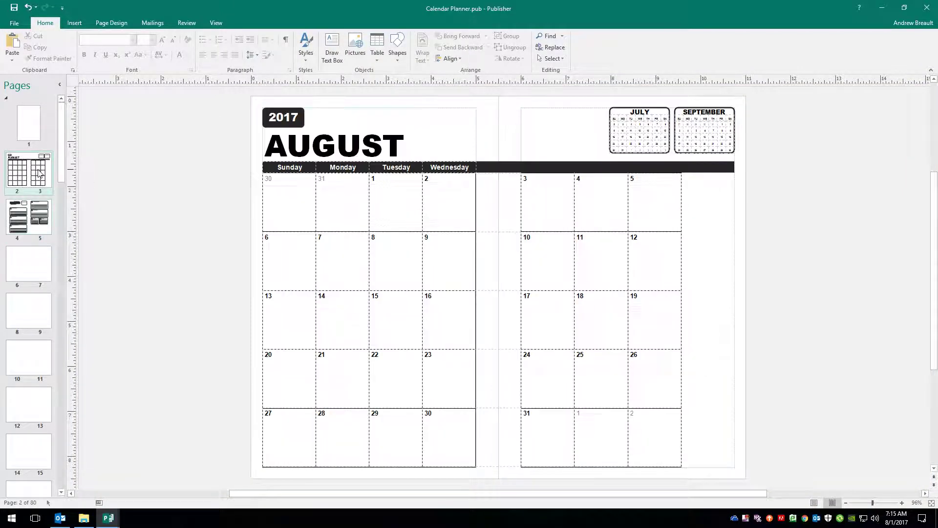
click(655, 155)
click(628, 155)
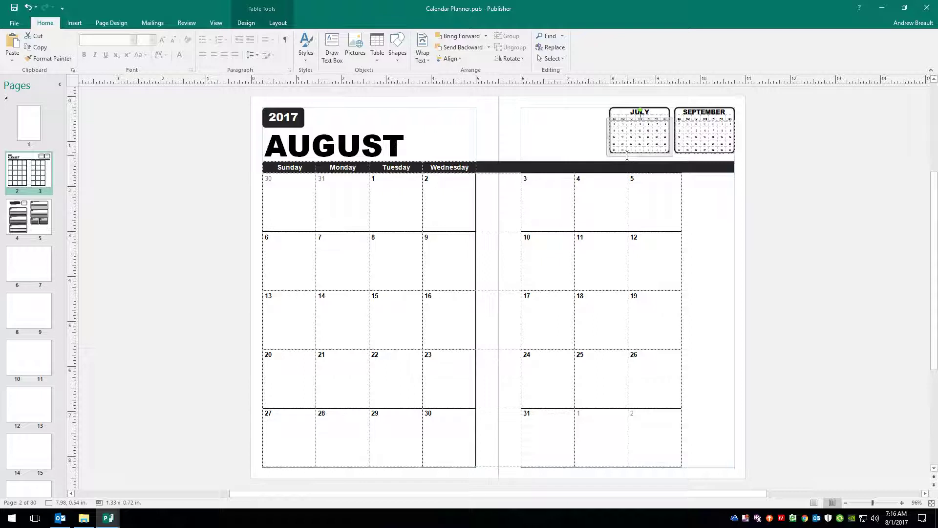
Paste the mini calendar onto page 4, place it in the box beside WEEK OF, and zoom in on it.
click(36, 214)
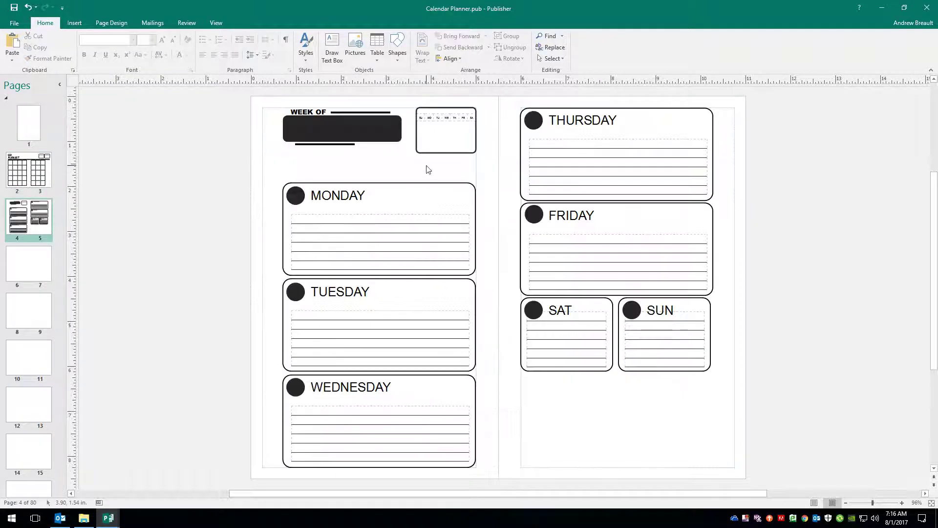
key(ctrl+v)
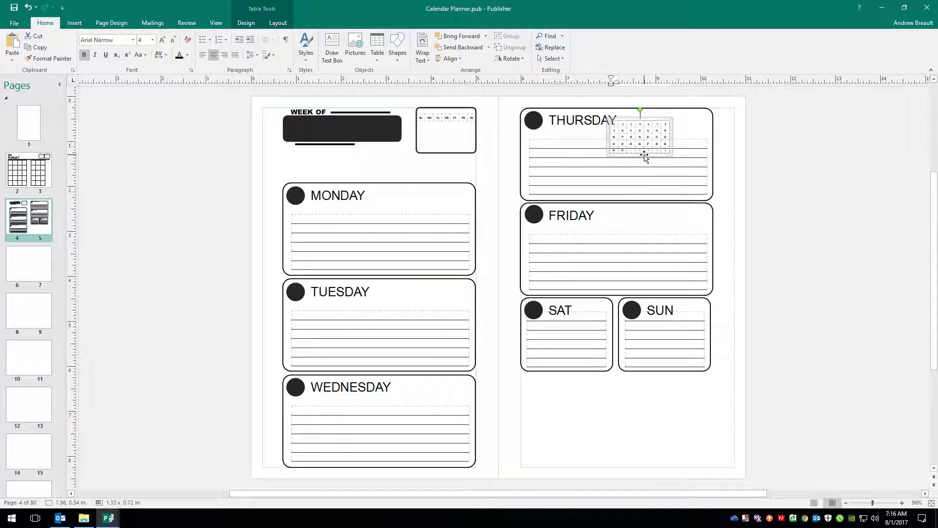
drag(644, 156, 459, 161)
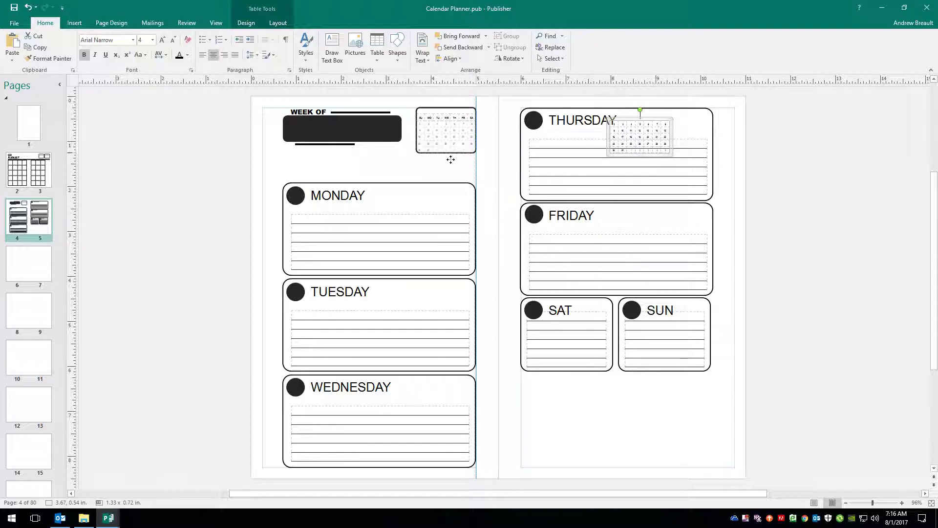
drag(451, 159, 448, 160)
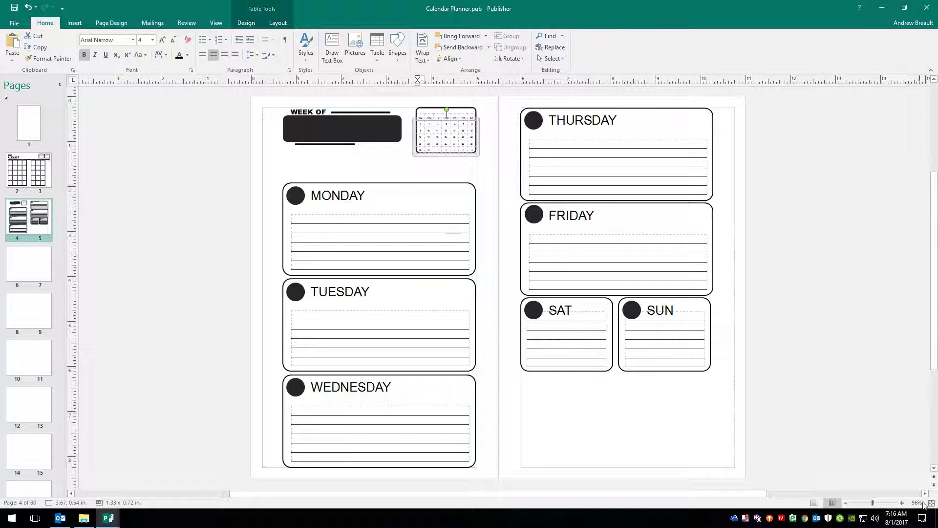
click(902, 502)
click(901, 503)
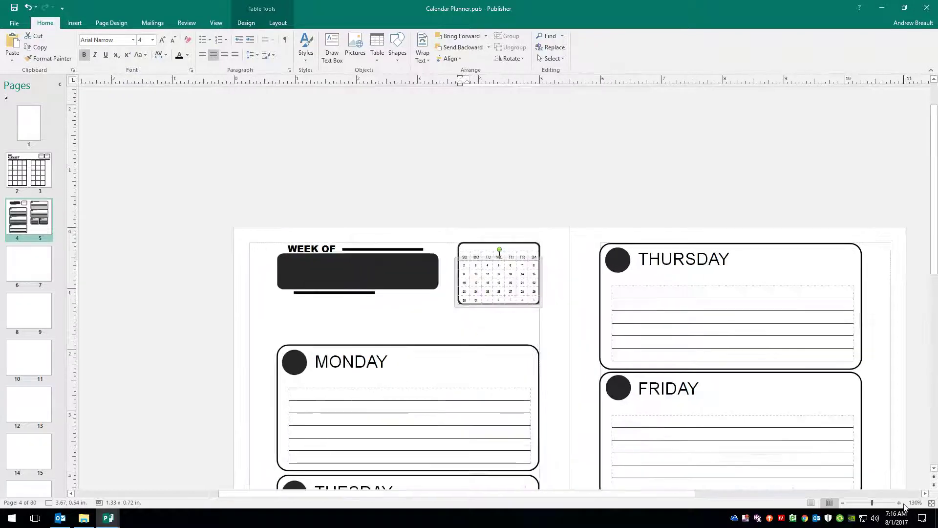
click(902, 503)
click(901, 503)
click(902, 504)
click(902, 505)
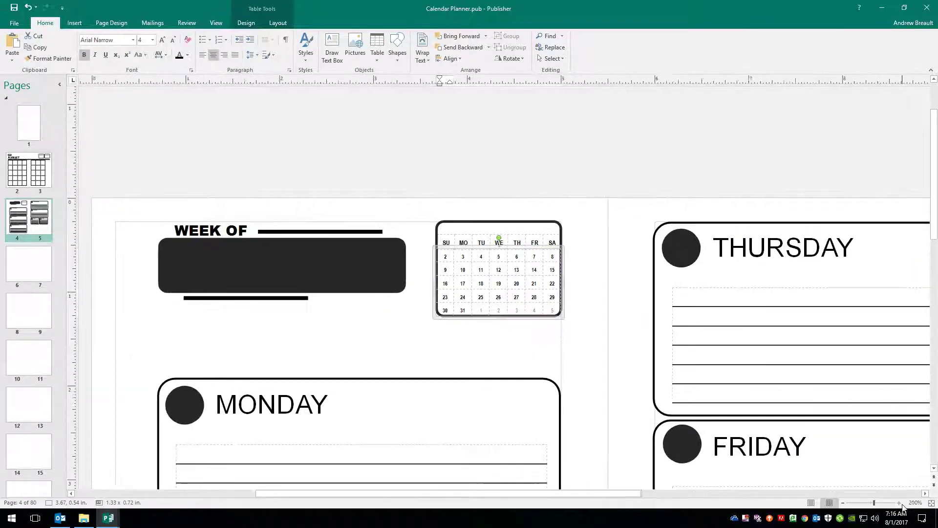
click(902, 504)
click(902, 504)
click(899, 503)
click(899, 502)
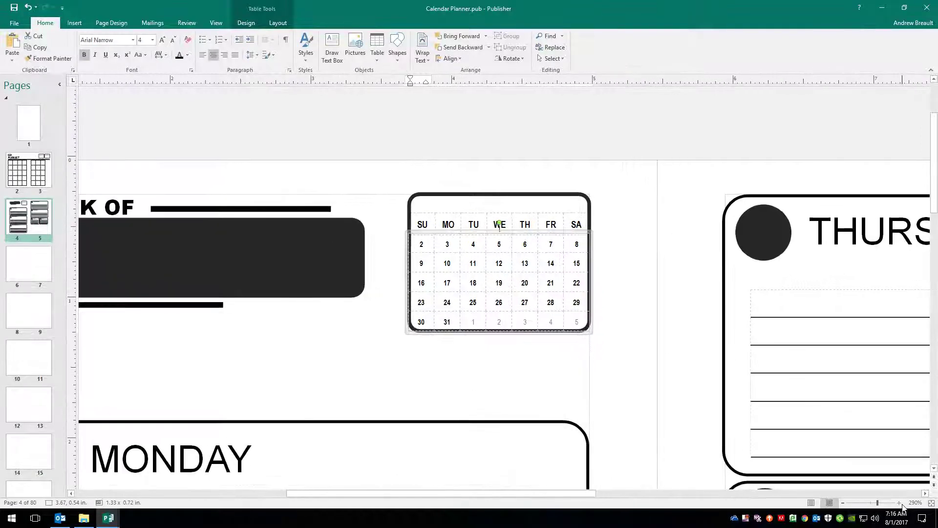
click(899, 503)
click(899, 502)
click(900, 504)
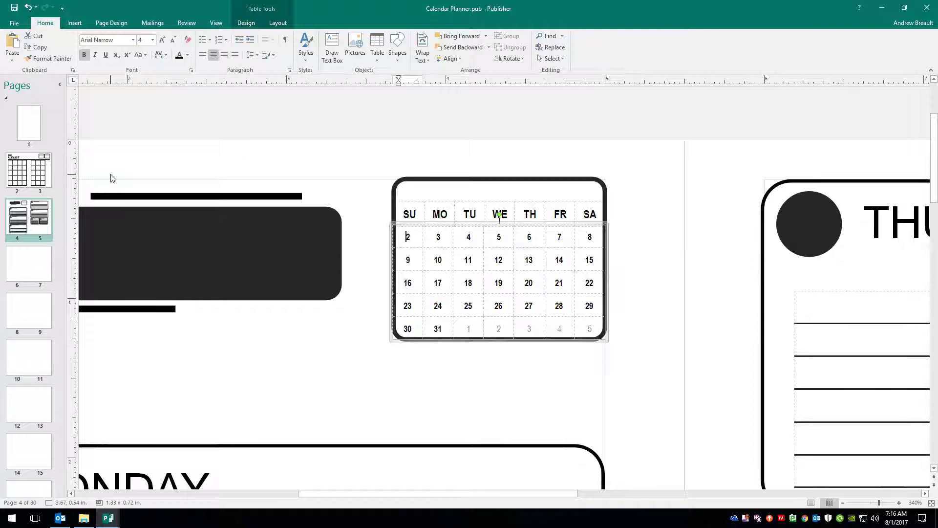
Return to the pages 2–3 spread, scroll right, and select the JULY title text box.
click(42, 176)
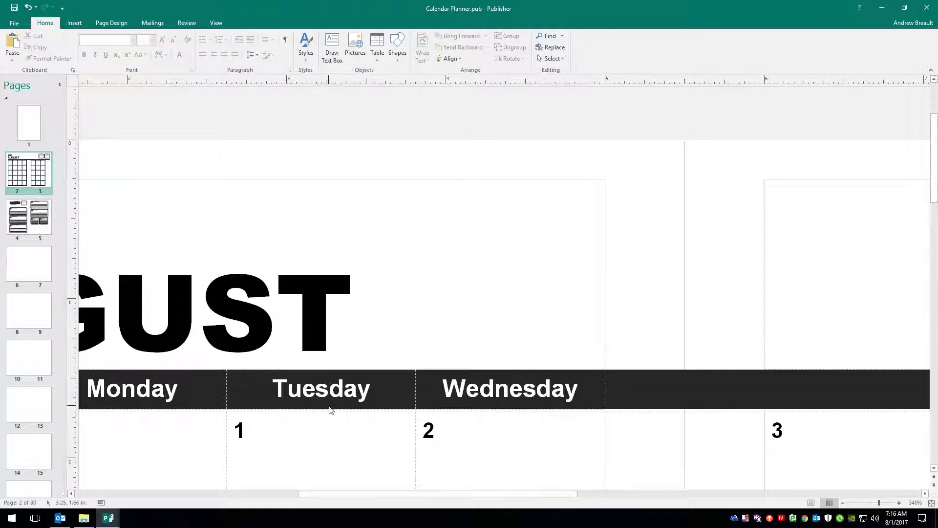
drag(568, 493, 764, 493)
click(619, 177)
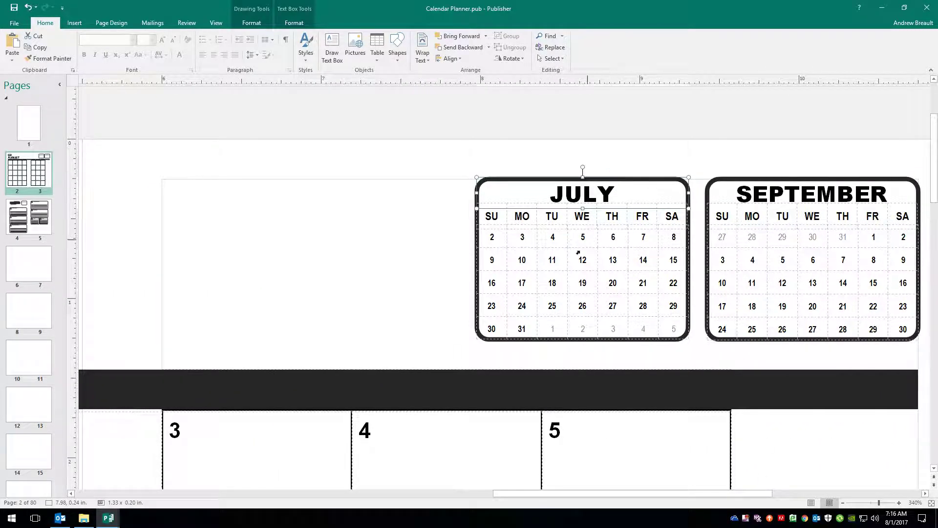
Paste the JULY title onto page 4's mini calendar and retype it as AUGUST.
click(29, 216)
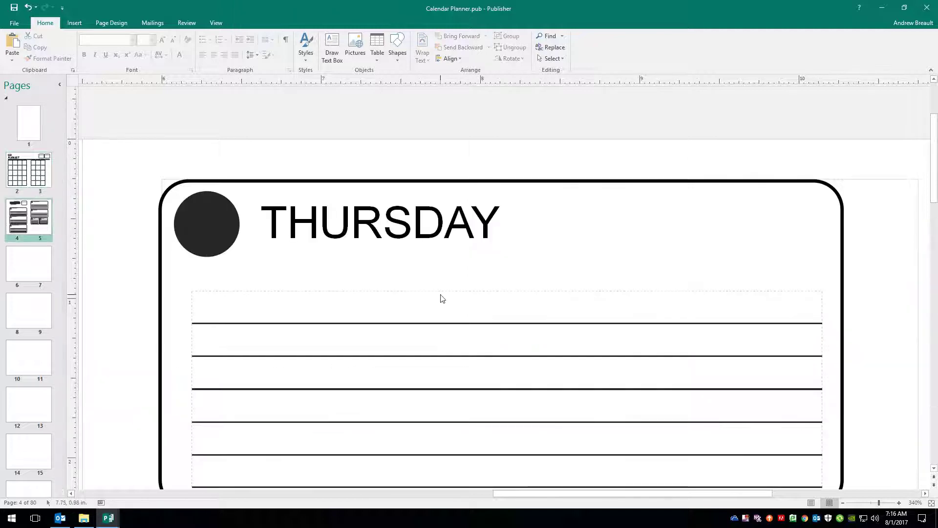
key(ctrl+v)
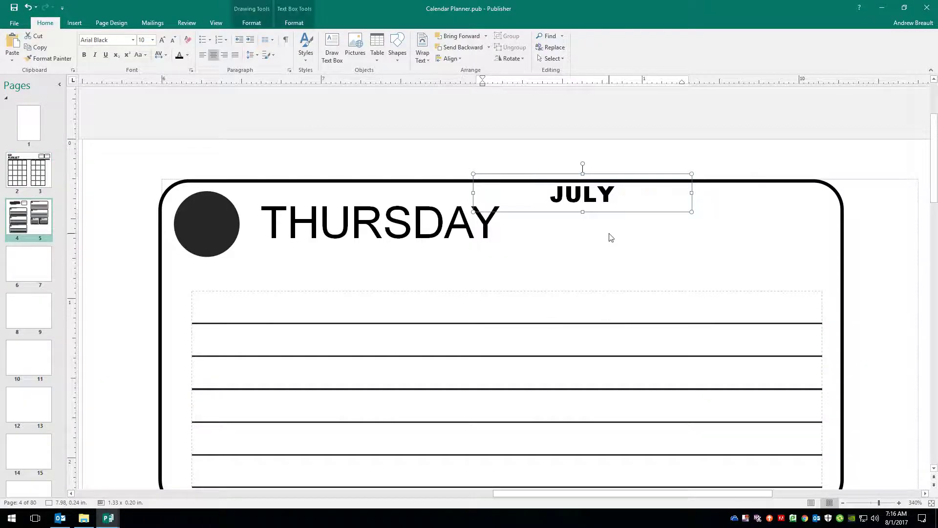
click(931, 502)
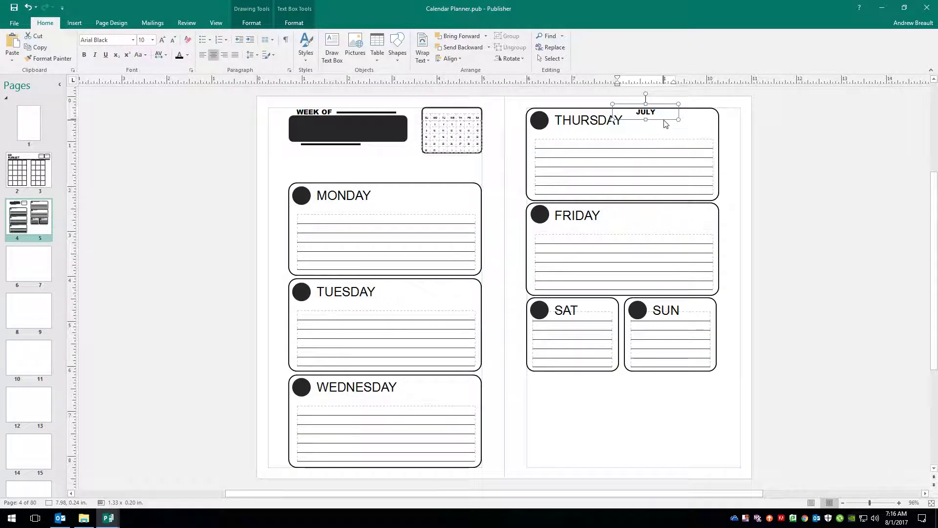
drag(663, 121, 470, 113)
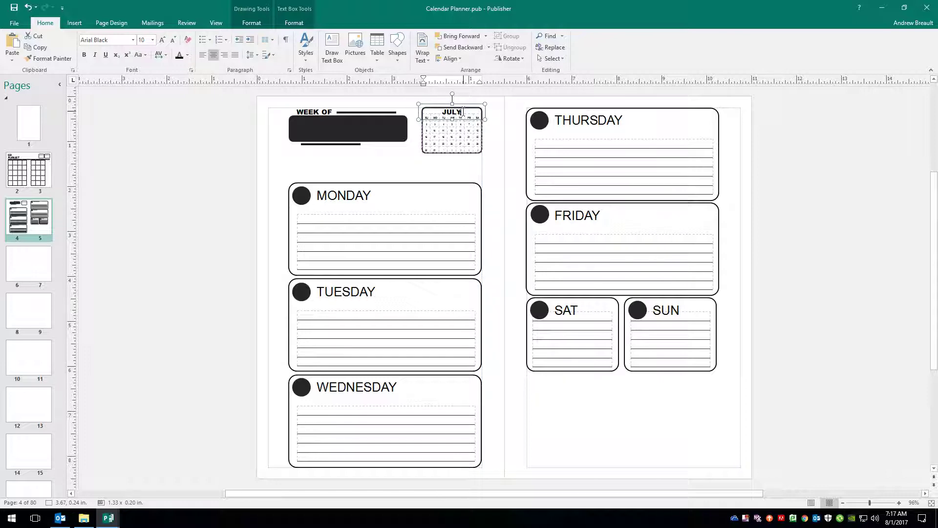
drag(463, 112, 440, 113)
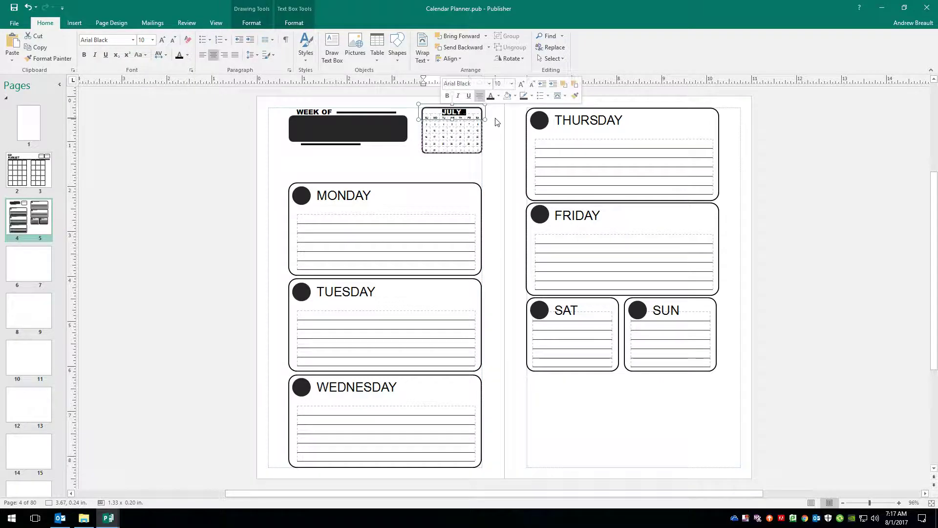
key(Caps_Lock)
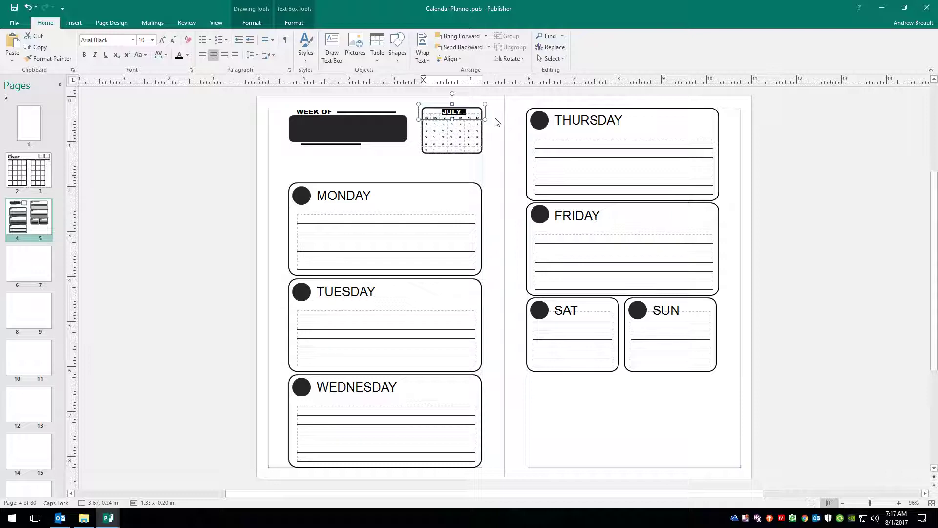
text(AUGUST)
click(504, 162)
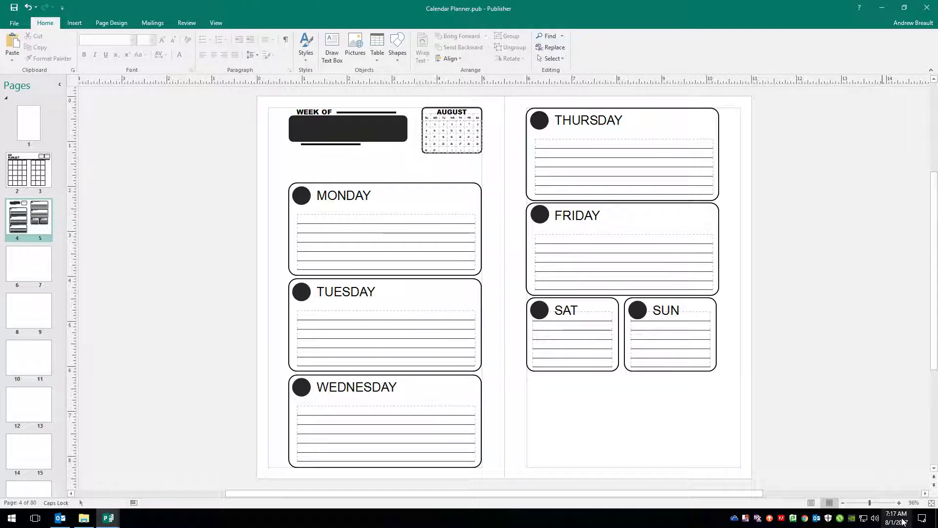
mouse_move(897, 522)
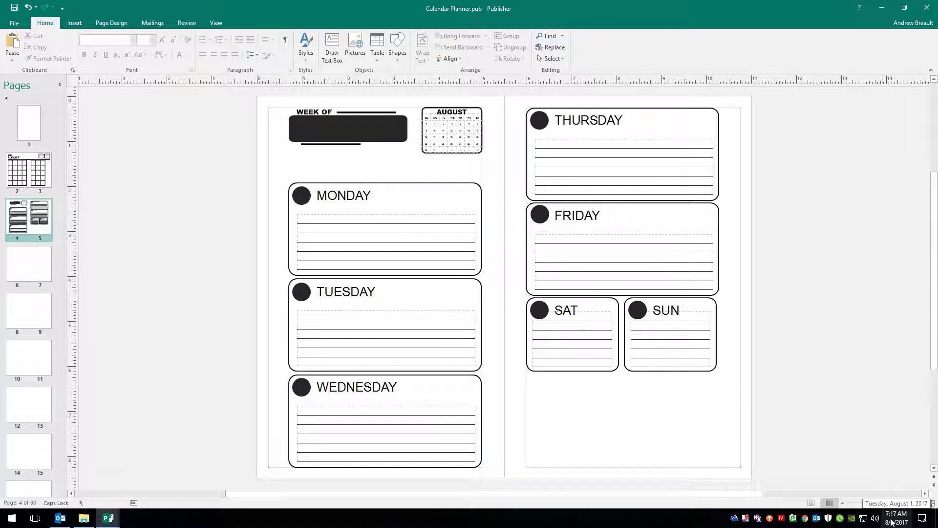
click(892, 521)
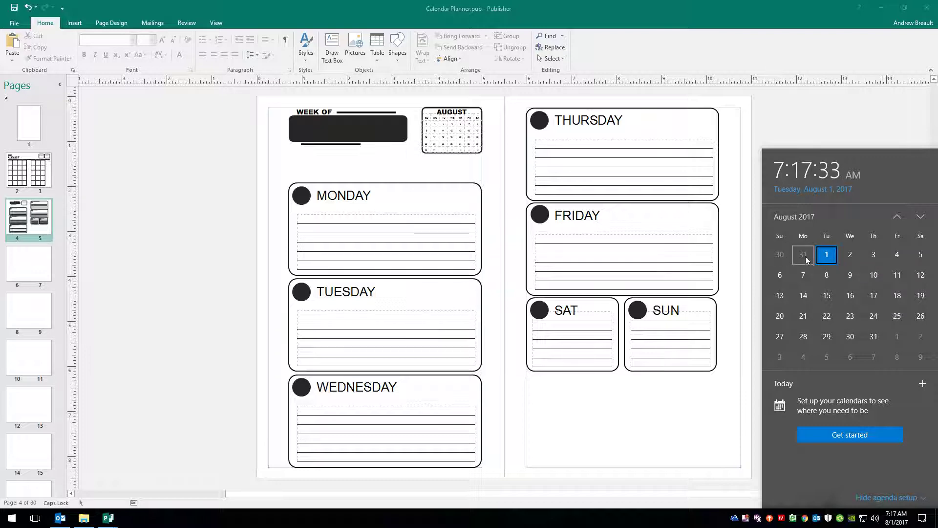
Undo the squeezed columns, fill the mini calendar with August 2017 dates, and select the leading 30 and 31.
click(428, 124)
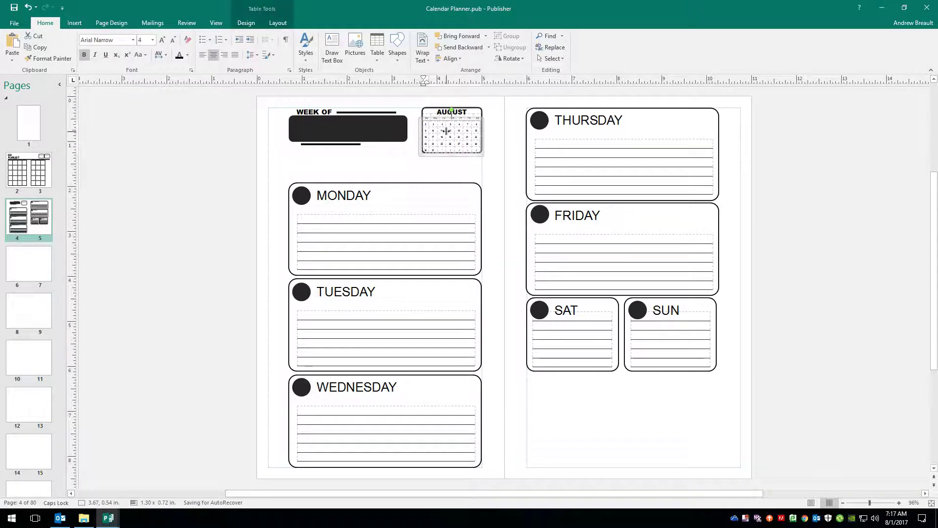
key(ctrl+z)
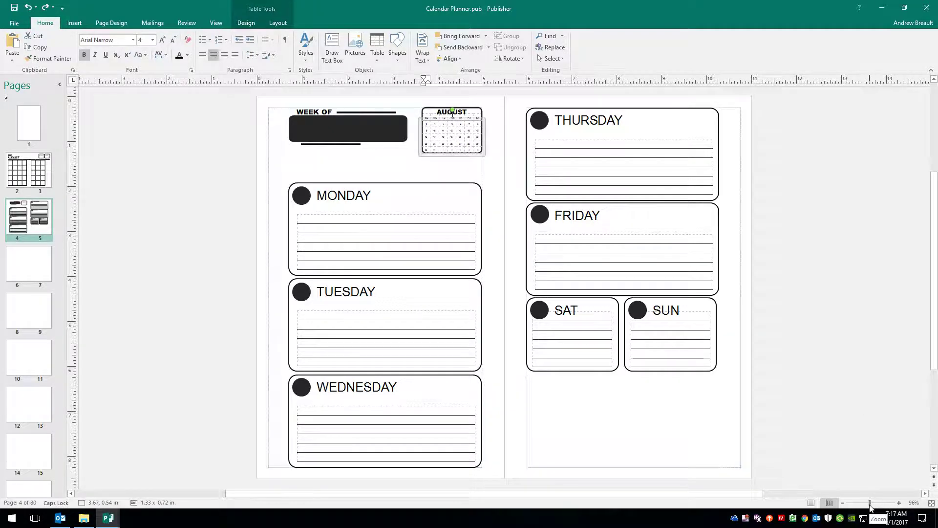
drag(870, 506, 883, 503)
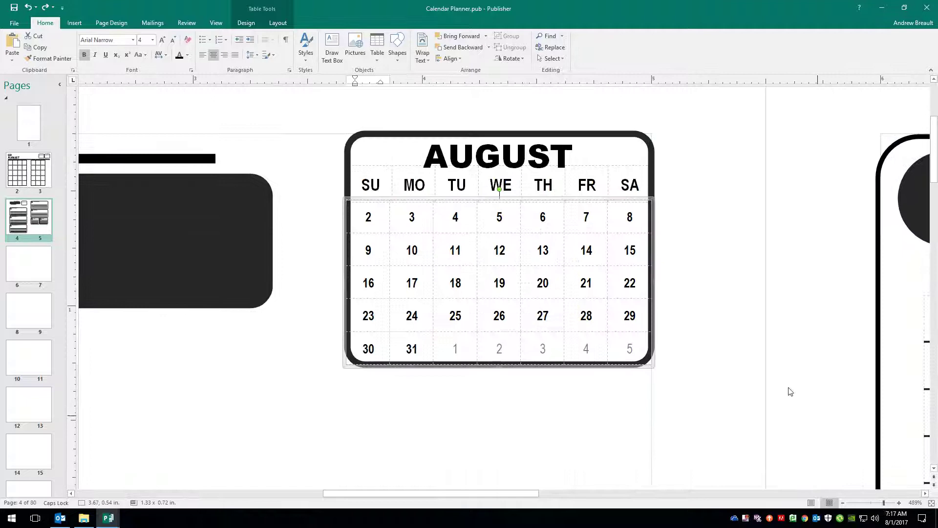
click(373, 219)
key(ctrl+y)
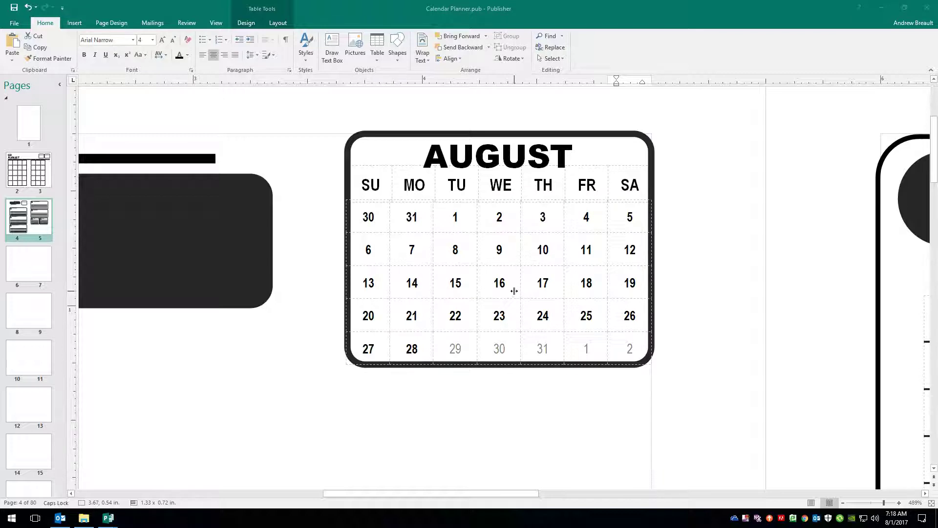
click(426, 217)
drag(423, 217, 374, 218)
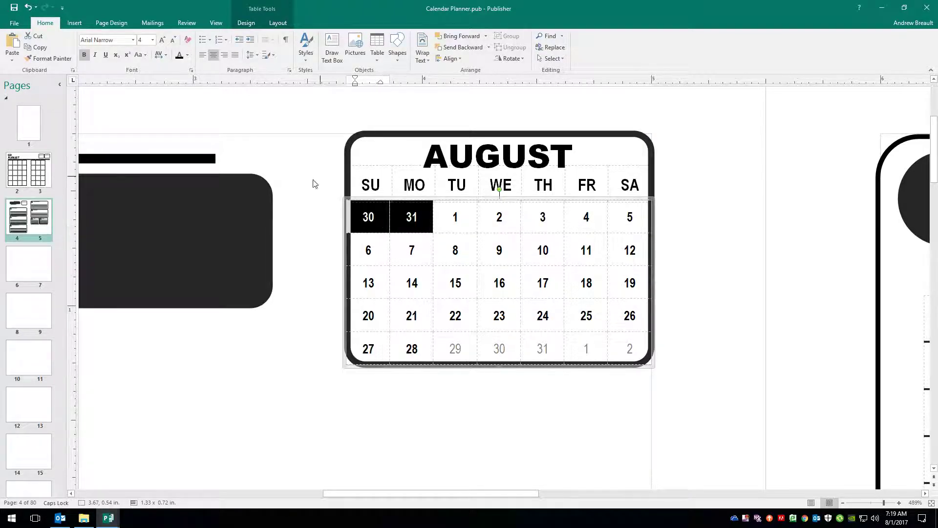
Grey out the leading 30 and 31, and make August 29 and 30 bold black.
click(188, 55)
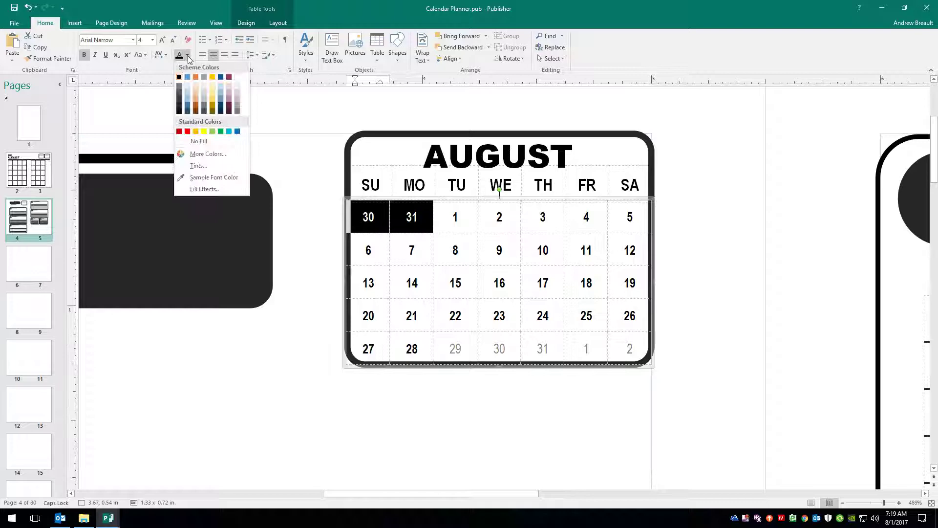
click(179, 77)
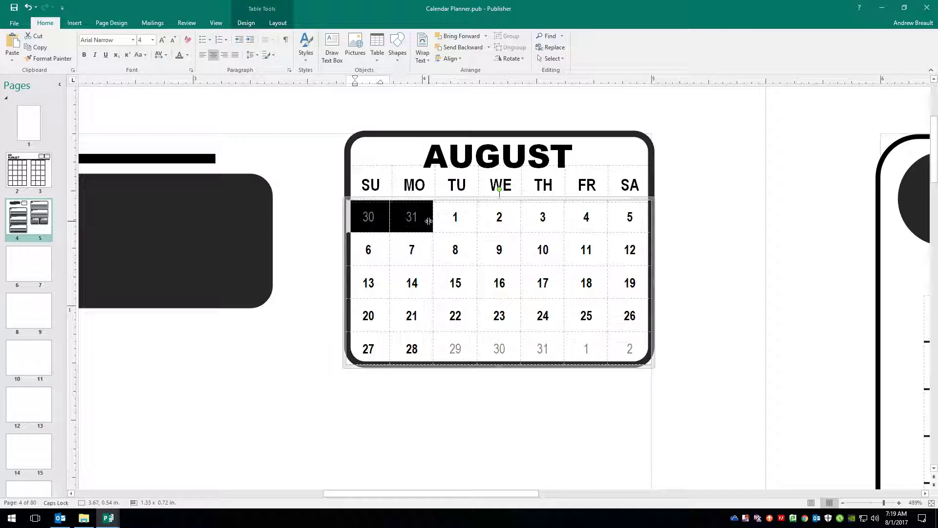
drag(505, 350, 465, 351)
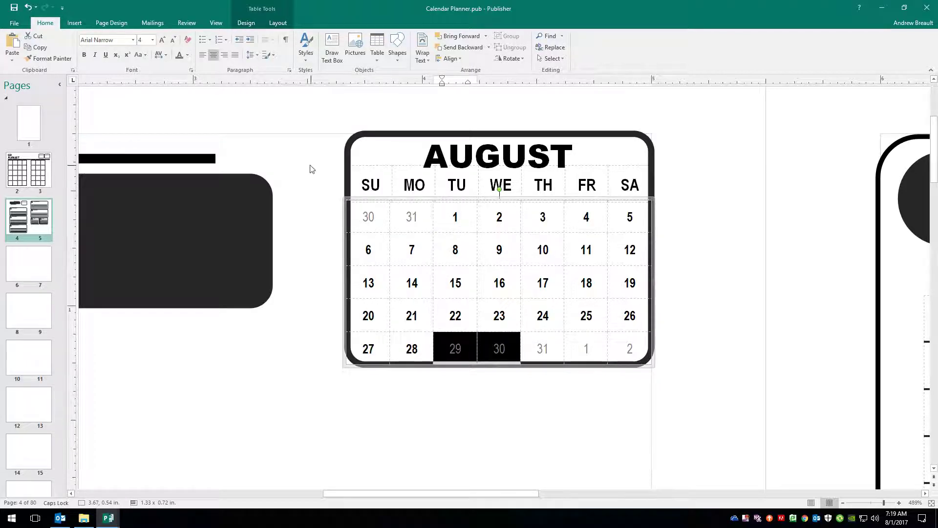
key(ctrl+b)
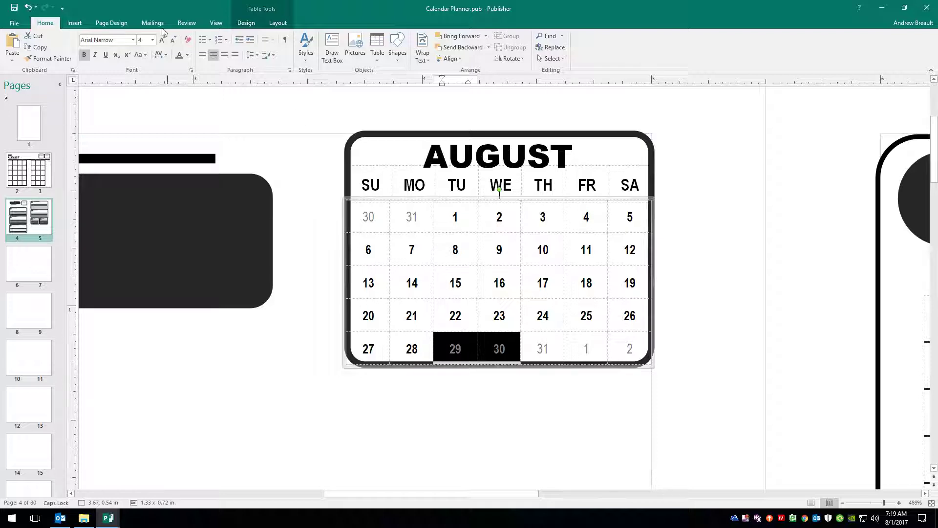
click(189, 58)
click(181, 80)
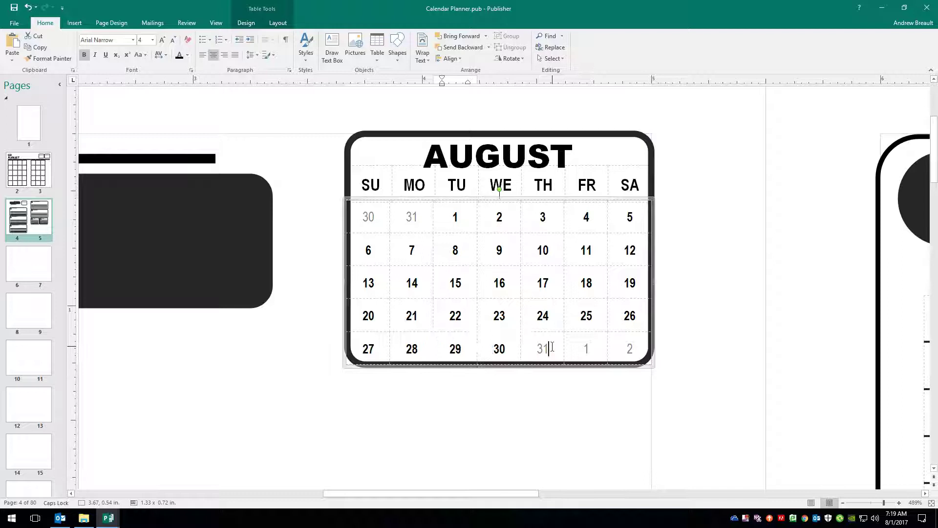
Recolour August 31 to match the other dates, then deselect the table.
drag(551, 349, 531, 348)
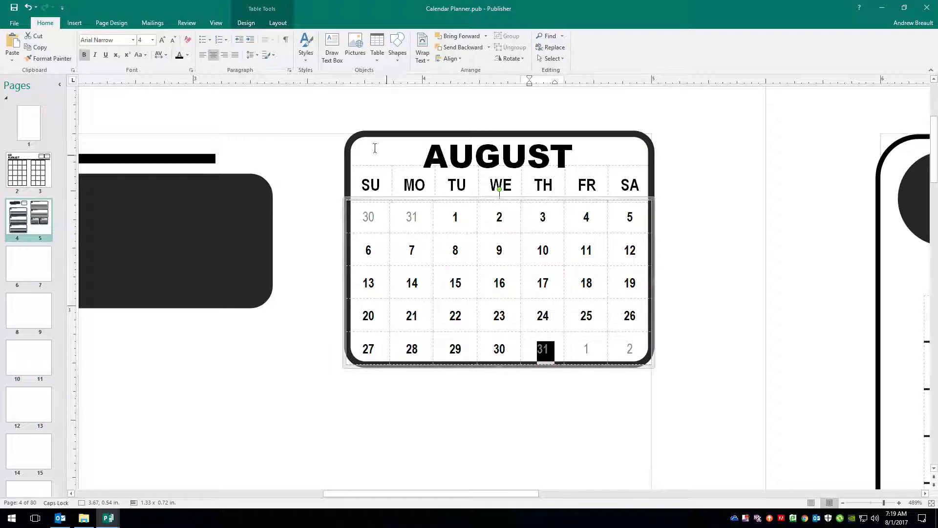
click(179, 55)
click(592, 351)
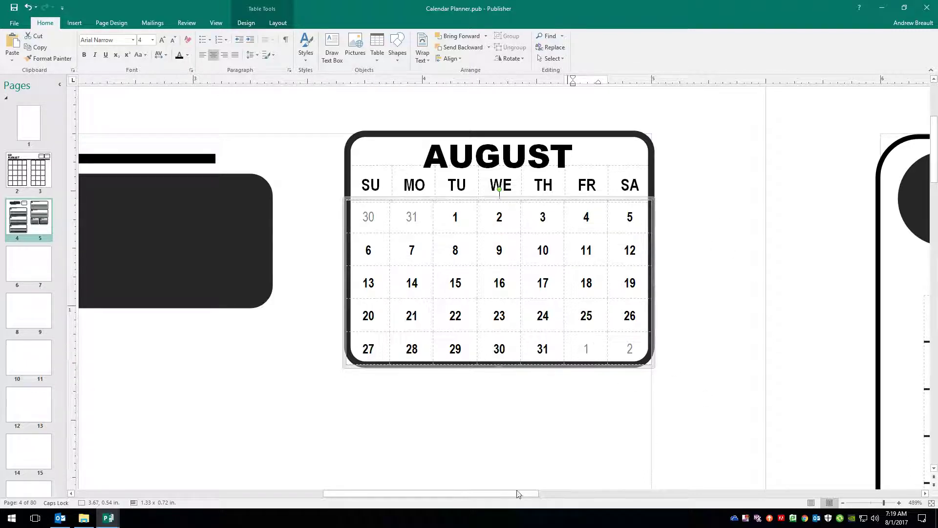
click(414, 428)
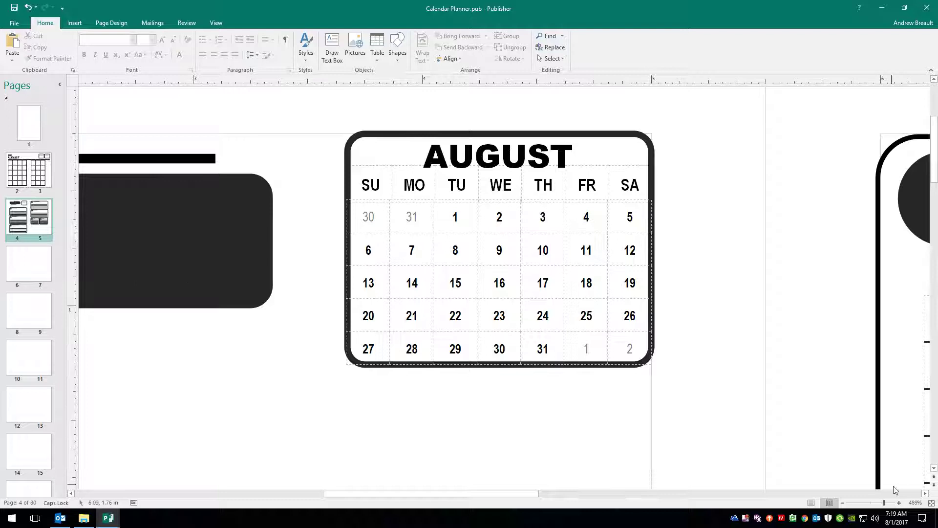
Zoom out to the full two-page spread, compare it with the working file, and return to Calendar Planner.pub.
click(931, 503)
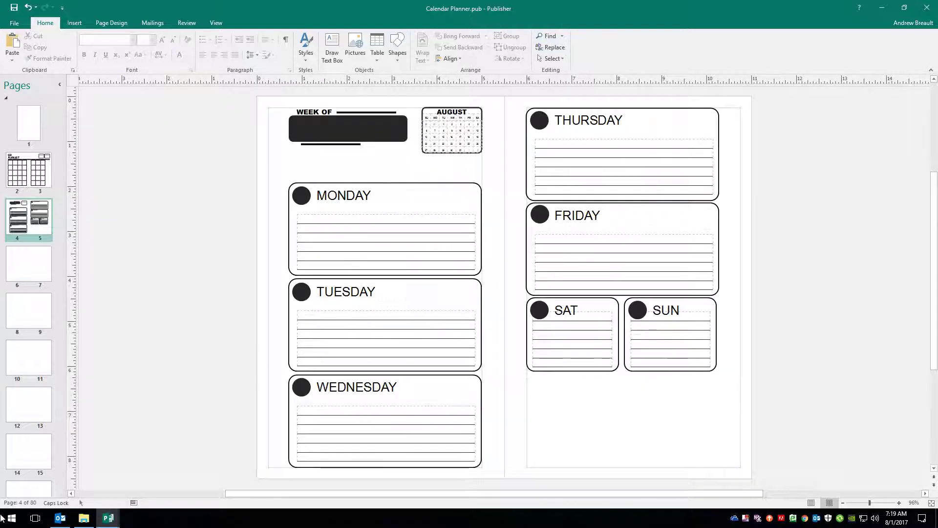
mouse_move(108, 517)
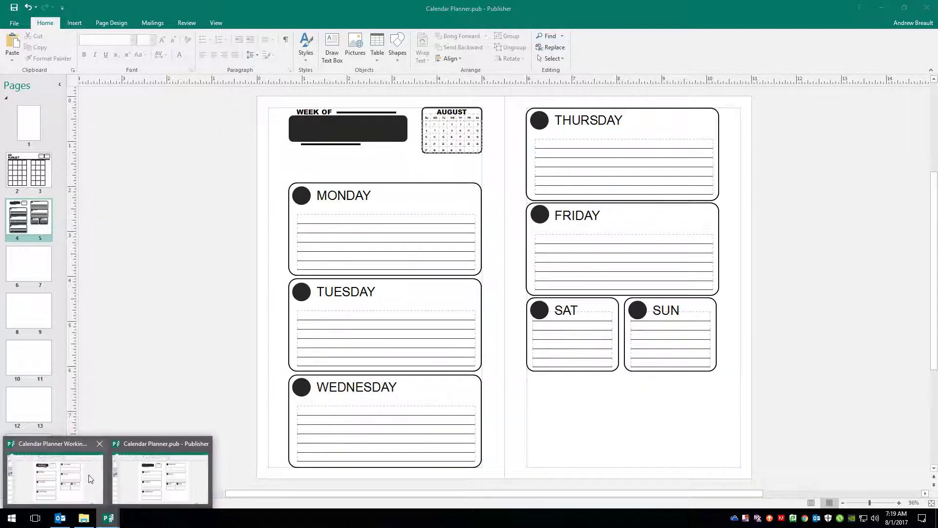
mouse_move(91, 479)
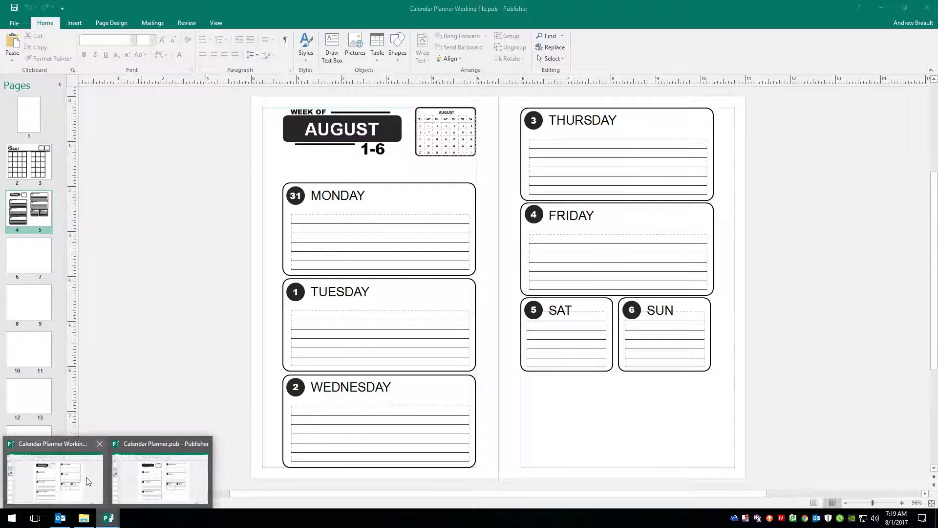
mouse_move(142, 471)
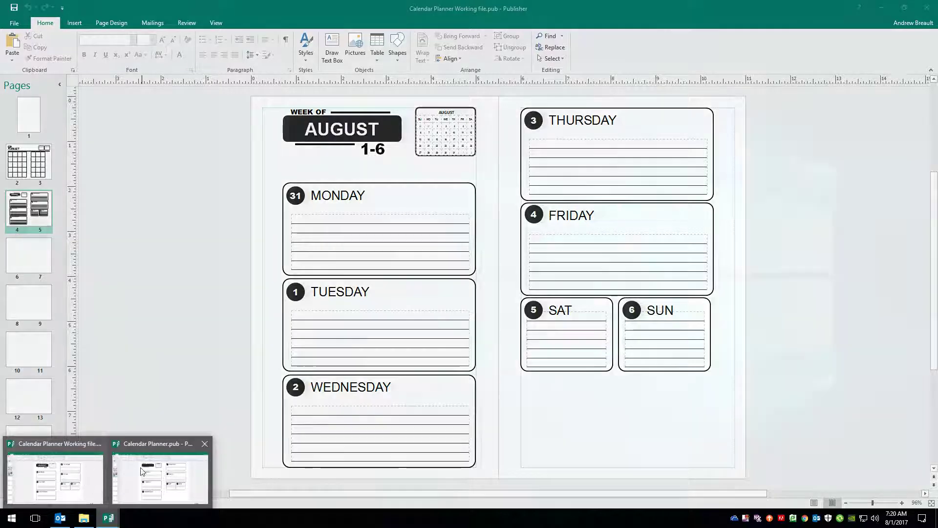
click(131, 475)
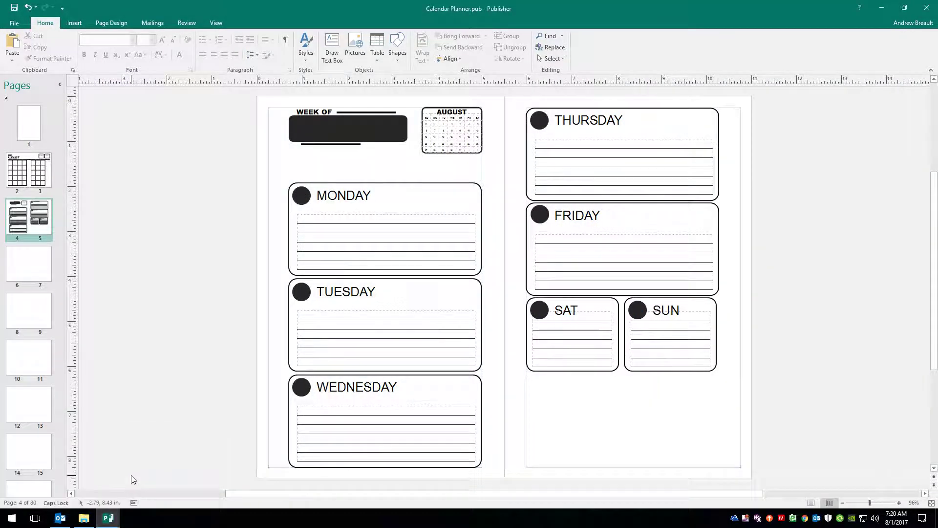
Add a centred text box over the black banner reading AUGUST in larger white Arial Black.
click(332, 45)
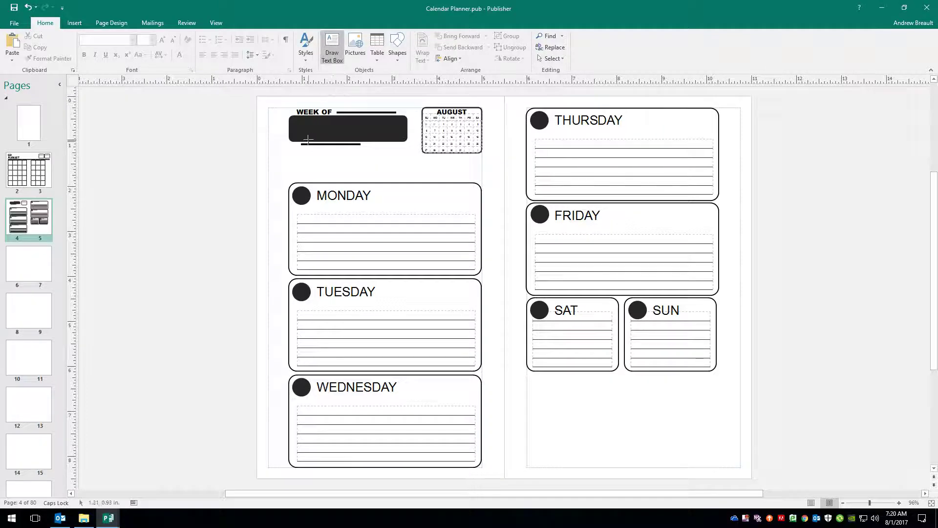
mouse_move(289, 114)
mouse_down()
mouse_move(416, 135)
mouse_move(407, 143)
mouse_up()
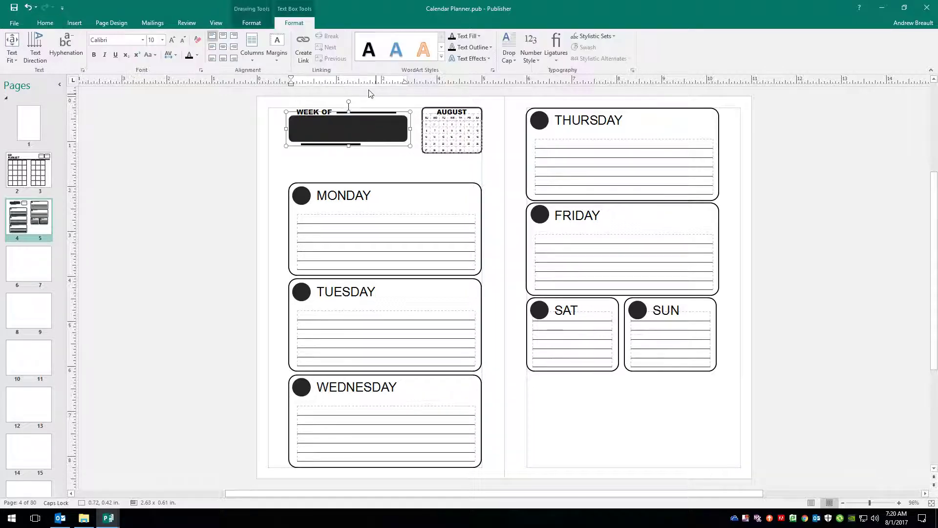
click(224, 48)
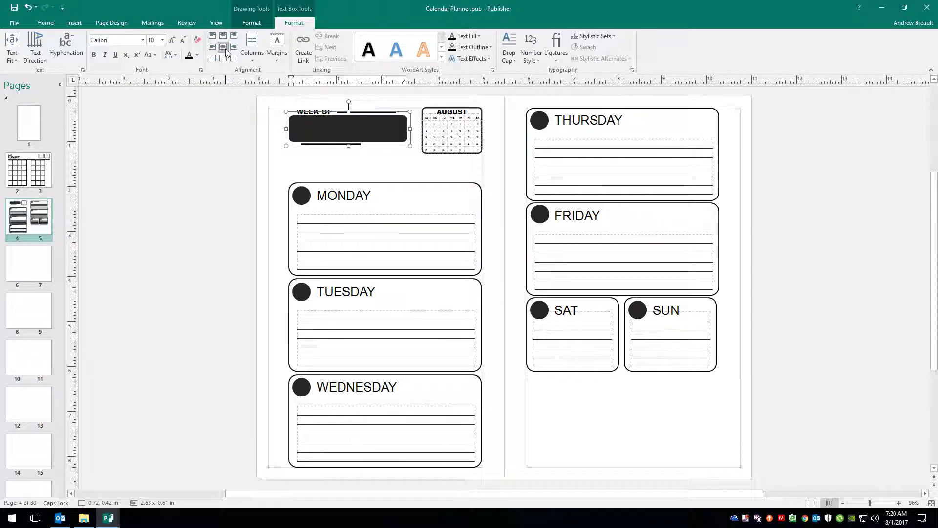
click(143, 40)
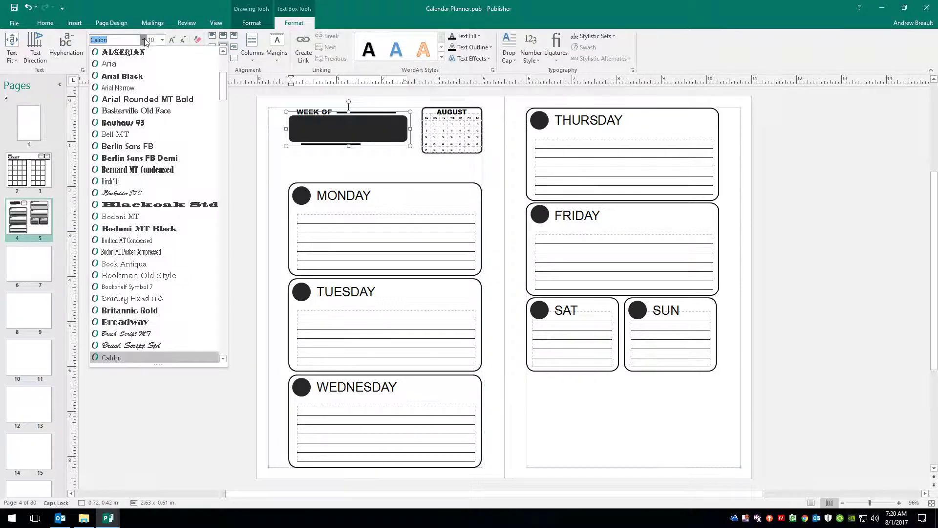
click(139, 77)
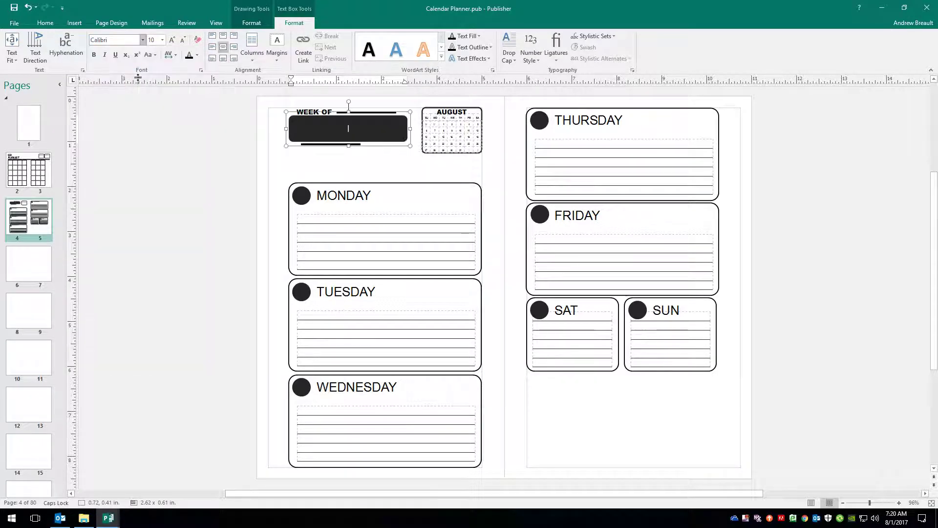
click(175, 43)
click(174, 44)
click(175, 43)
click(174, 44)
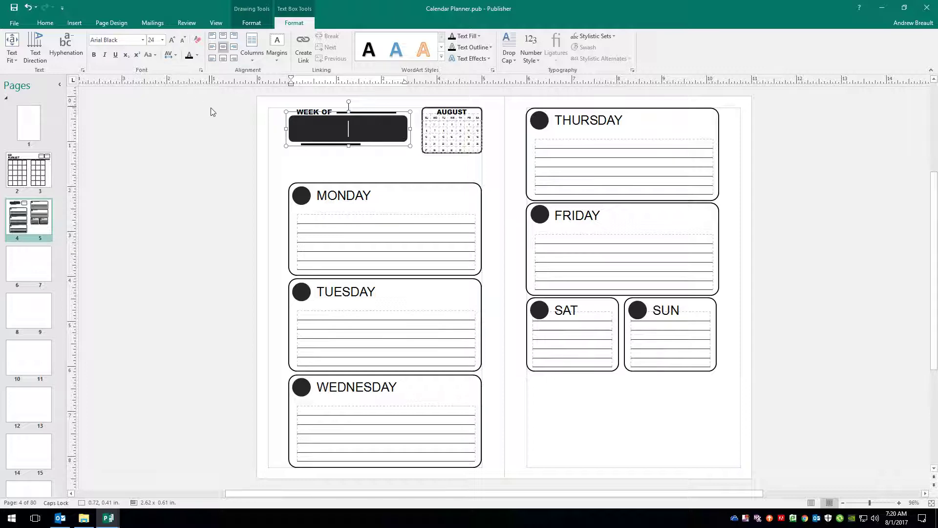
click(198, 55)
click(248, 78)
text(AUGUST)
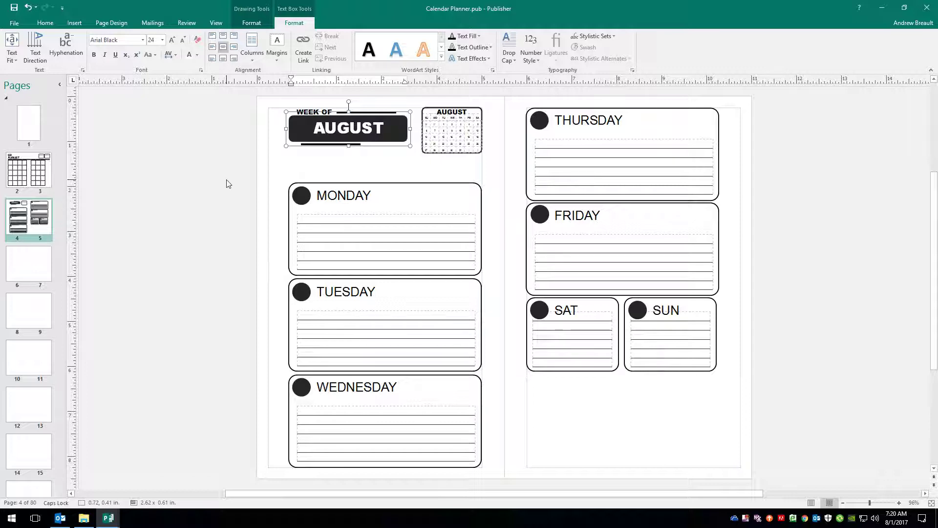
Nudge the dark banner shape behind AUGUST down slightly.
click(375, 149)
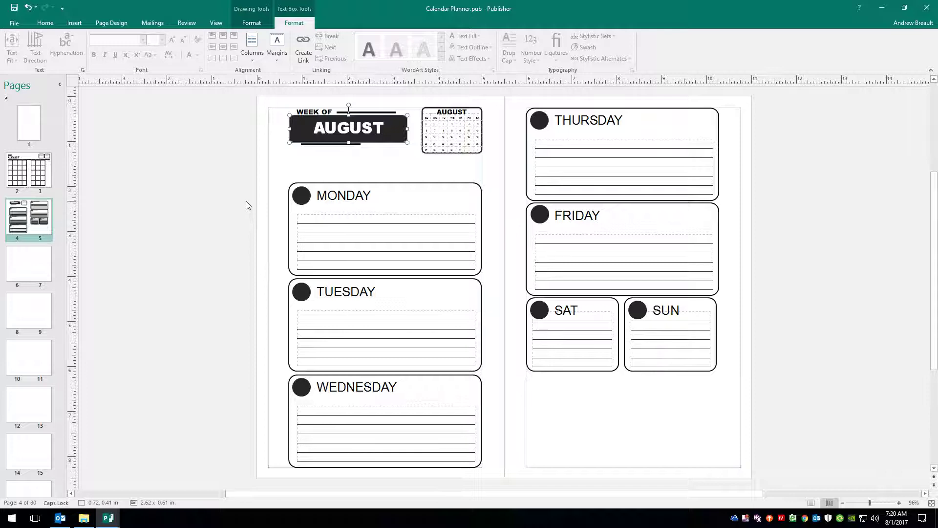
key(alt+Down)
key(alt+Down)
key(alt+Down)
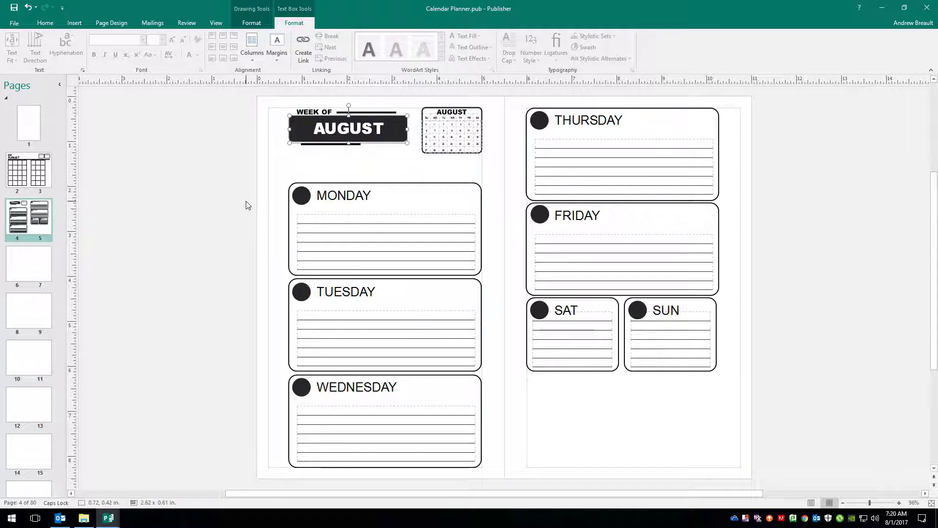
click(226, 190)
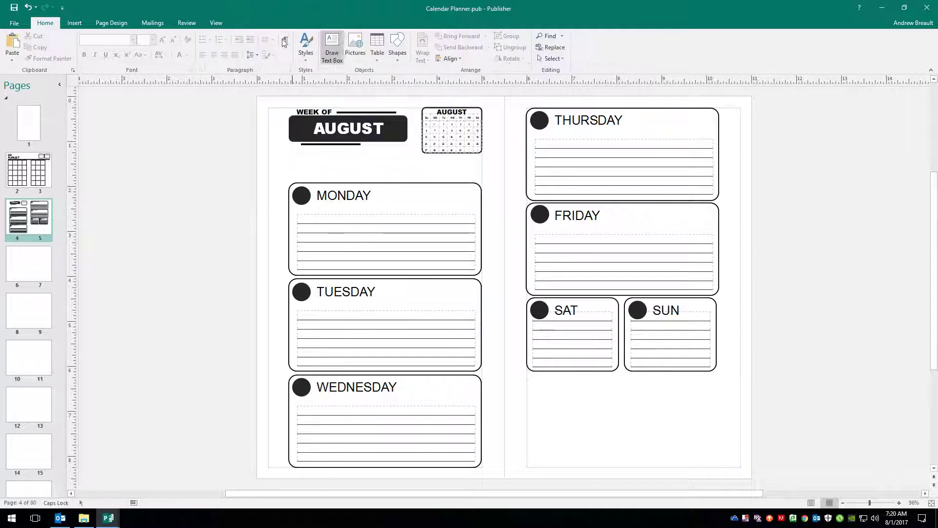
Add a small top-centred text box below the AUGUST banner containing bold '1-6'.
click(330, 53)
drag(364, 142, 409, 160)
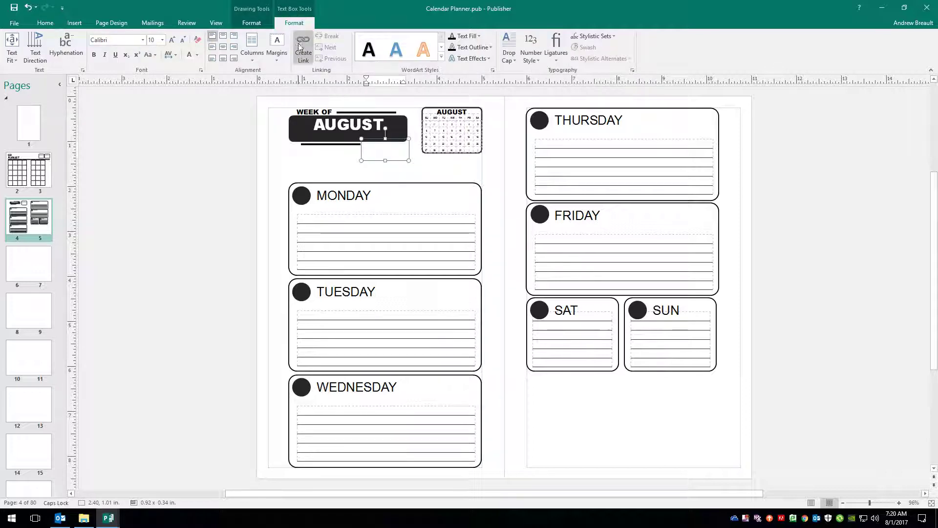
click(223, 36)
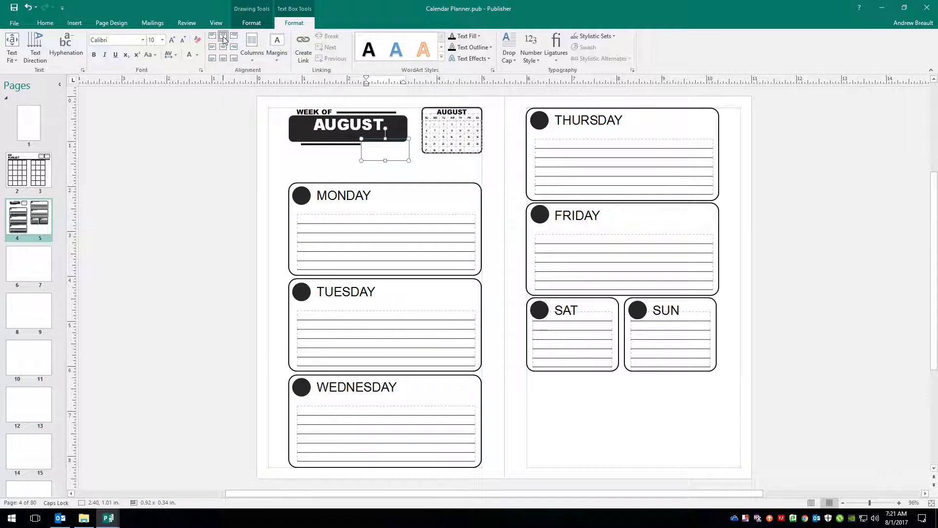
text(1-)
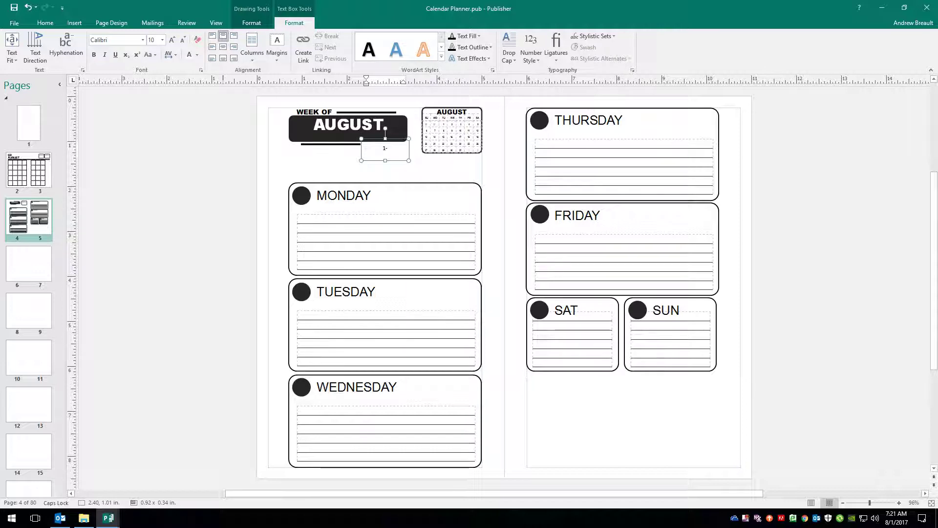
text(6)
drag(387, 150, 381, 149)
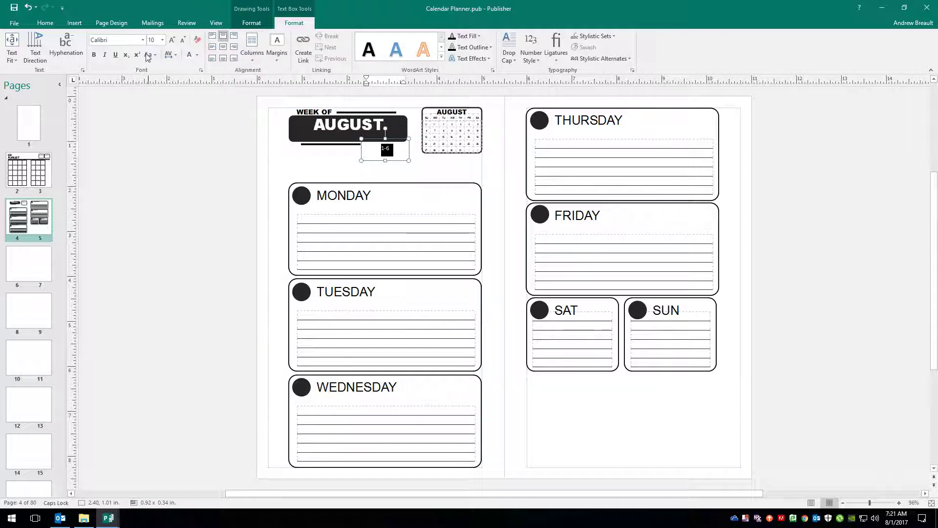
key(ctrl+b)
Set the '1-6' text to Arial and enlarge its font size.
click(144, 40)
click(137, 83)
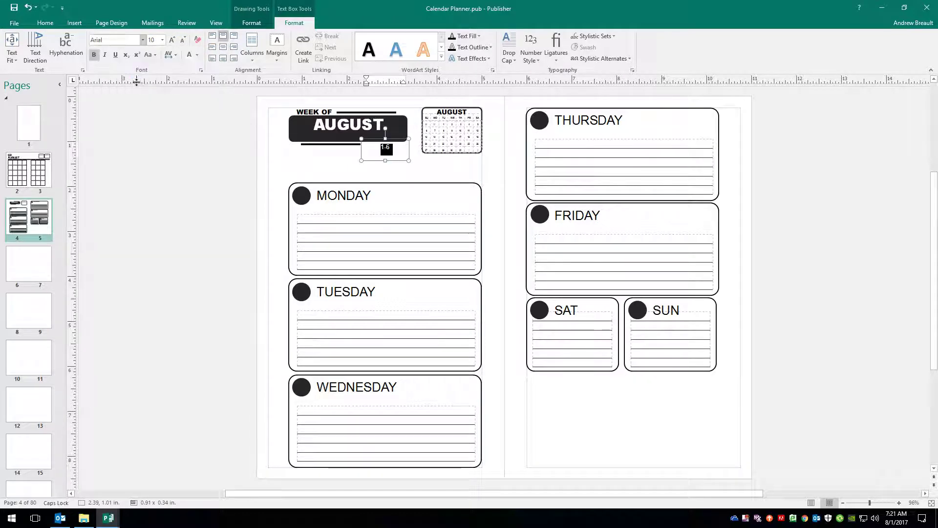
click(172, 39)
click(172, 40)
click(172, 40)
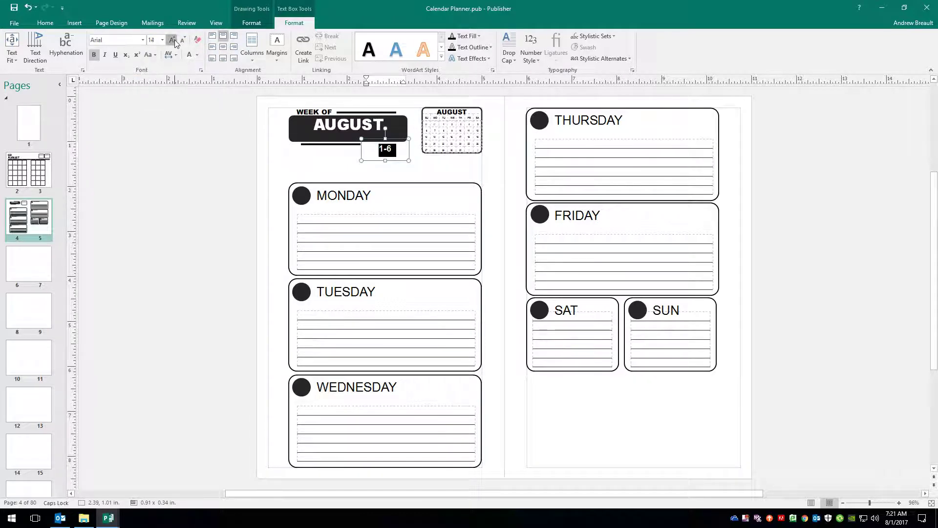
click(172, 39)
click(171, 39)
click(172, 40)
click(172, 39)
click(171, 40)
click(171, 40)
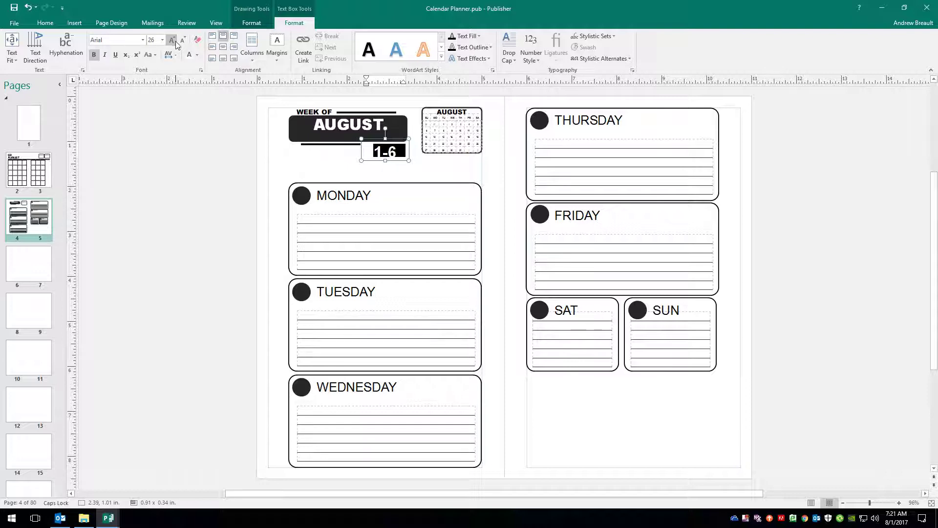
click(184, 41)
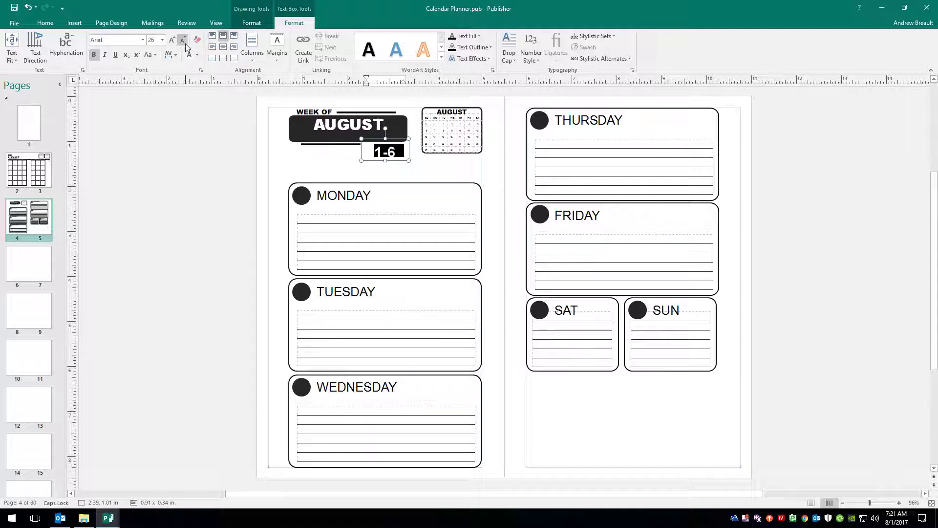
Change the week range text's font to Arial Black.
click(385, 162)
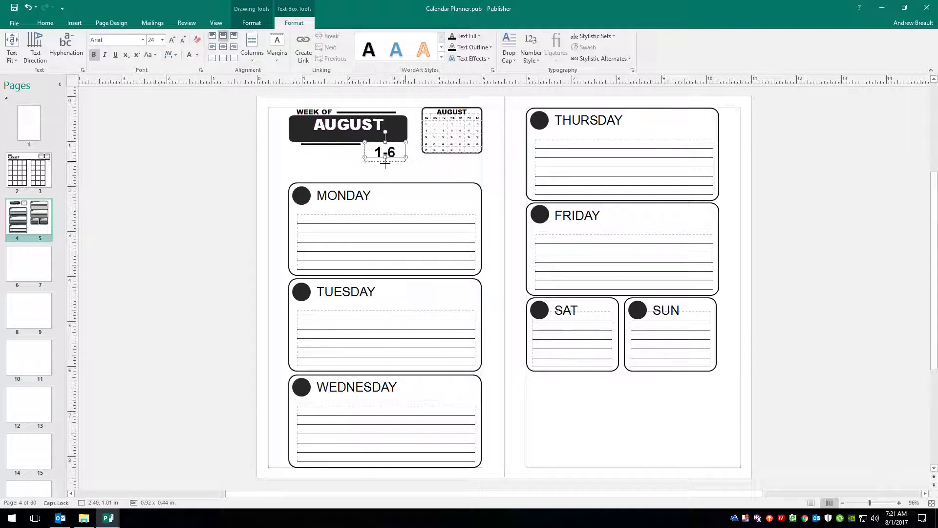
triple_click(384, 165)
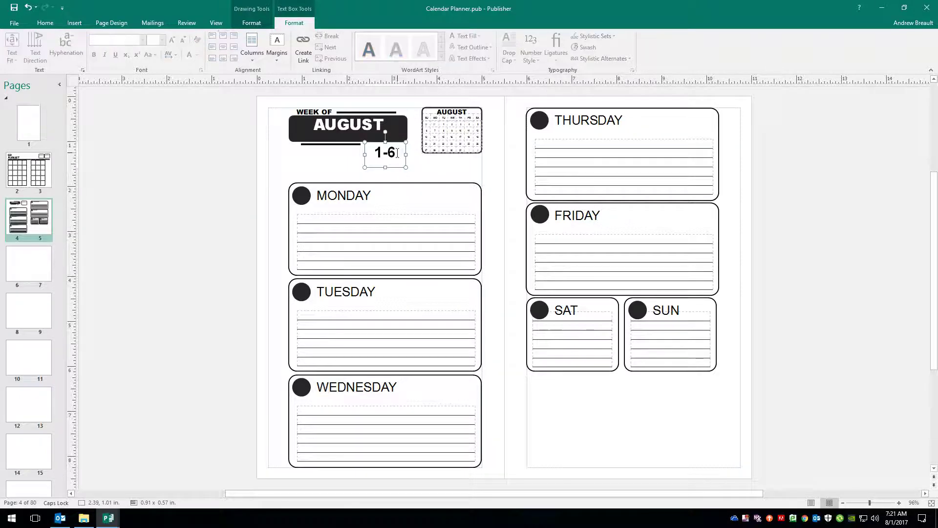
drag(396, 153, 366, 151)
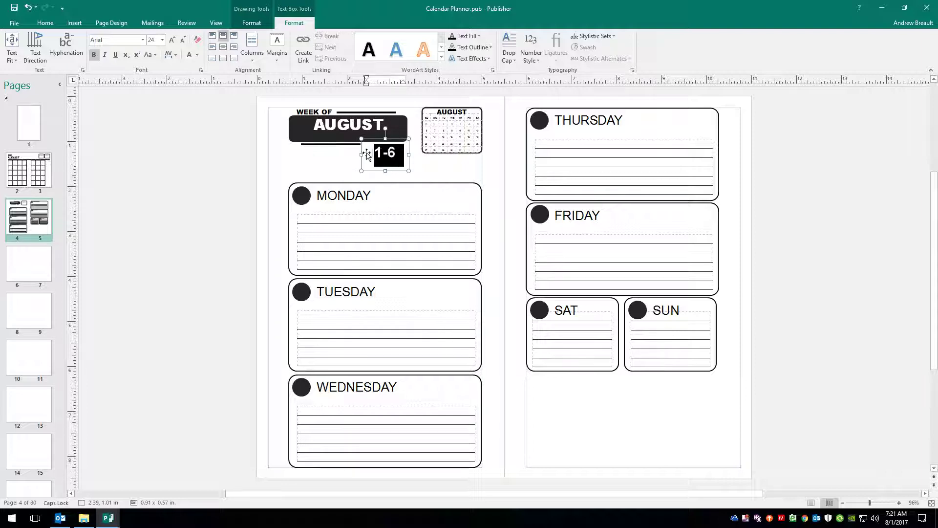
click(142, 40)
click(139, 75)
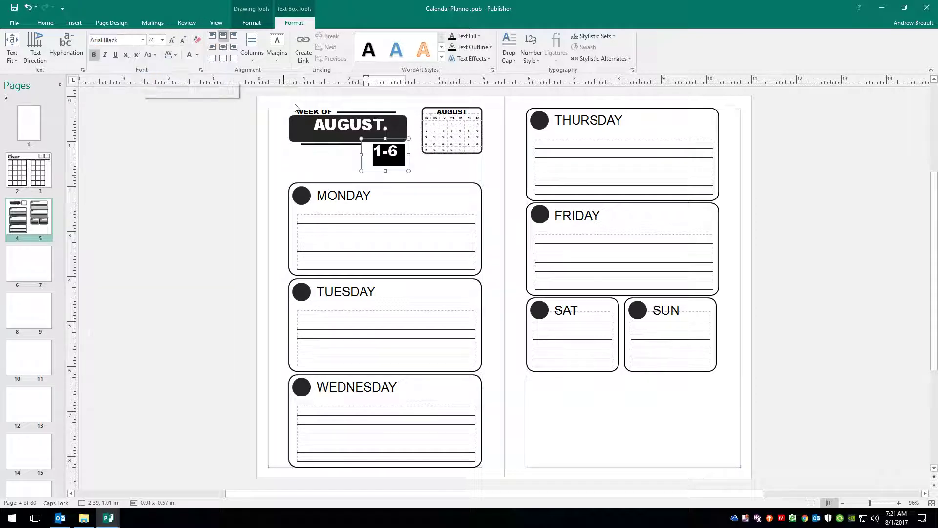
Try replacing the hyphen with a long dash, then undo that change.
click(383, 153)
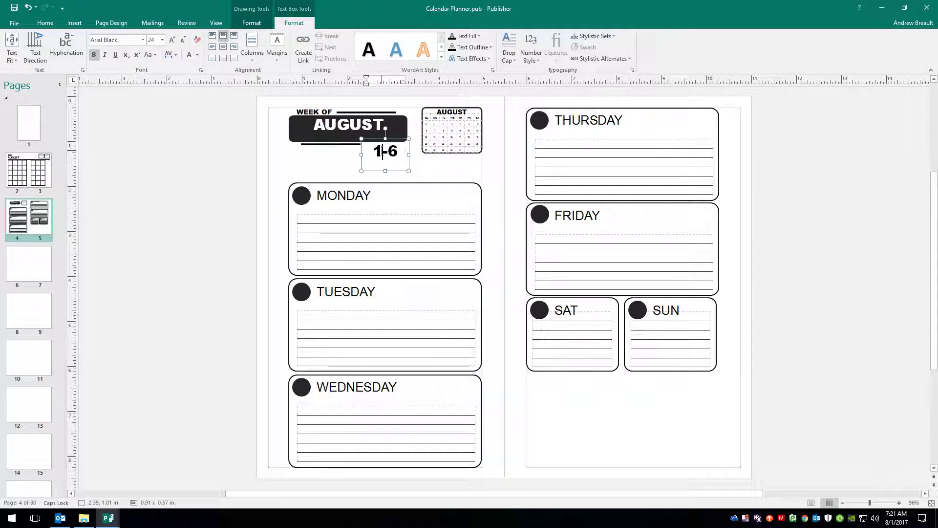
key(Delete)
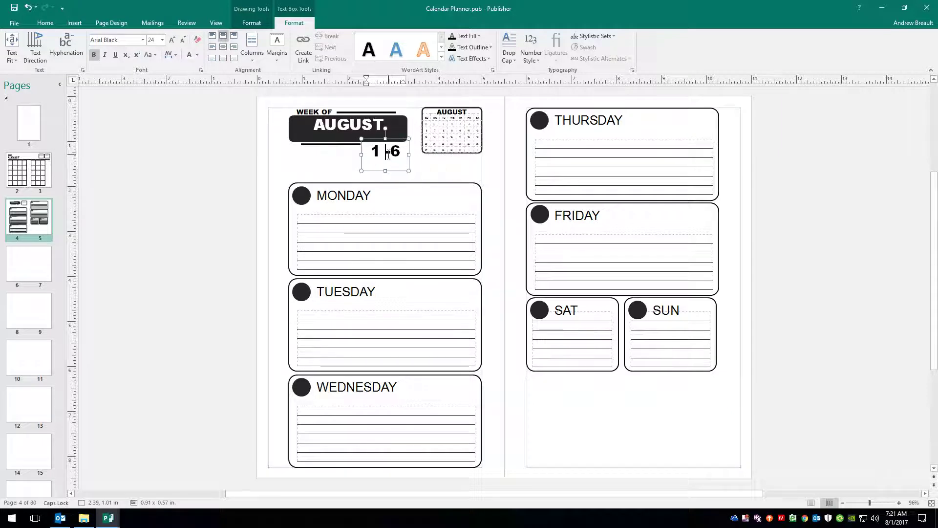
text(—)
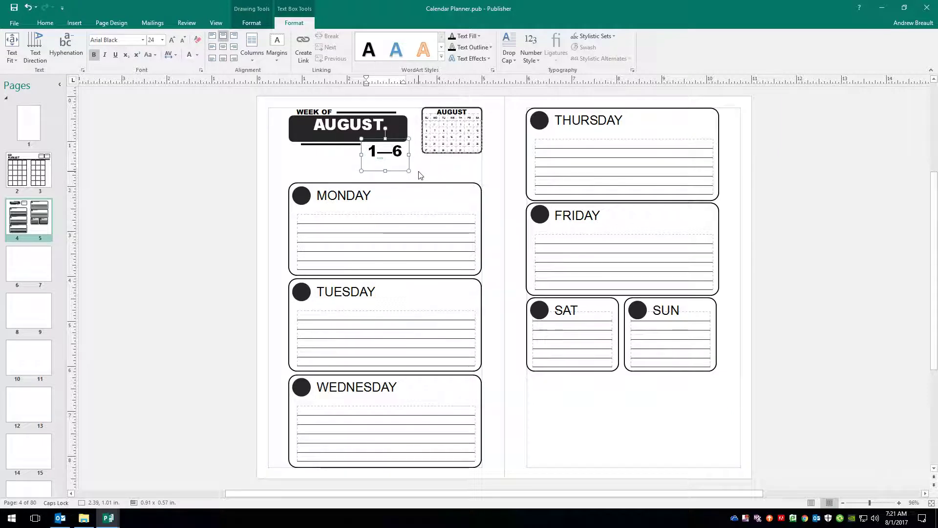
key(ctrl+z)
Nudge the '1 - 6' box up toward the AUGUST banner.
click(326, 177)
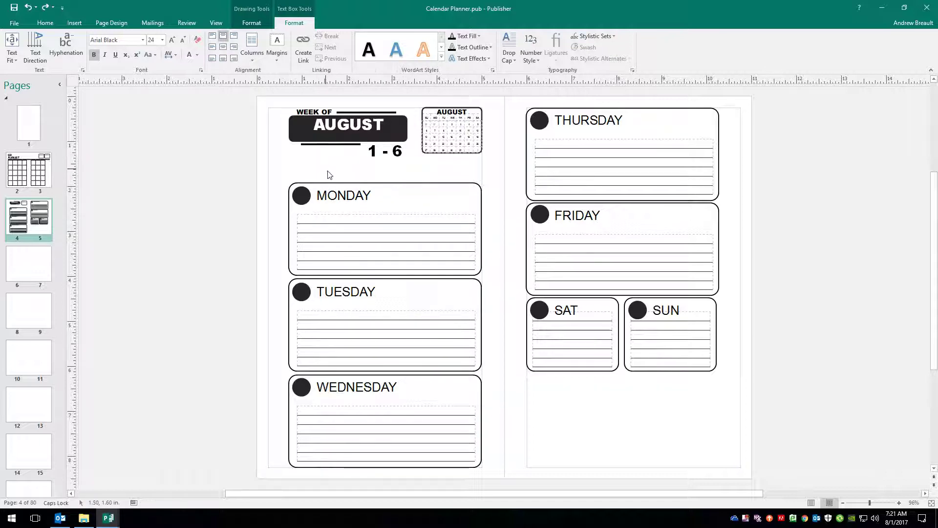
click(392, 169)
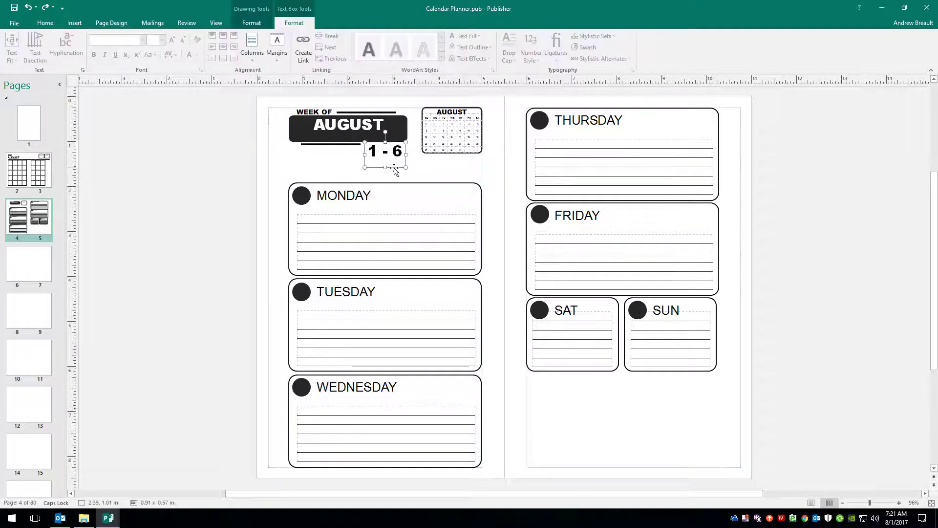
drag(394, 170, 394, 169)
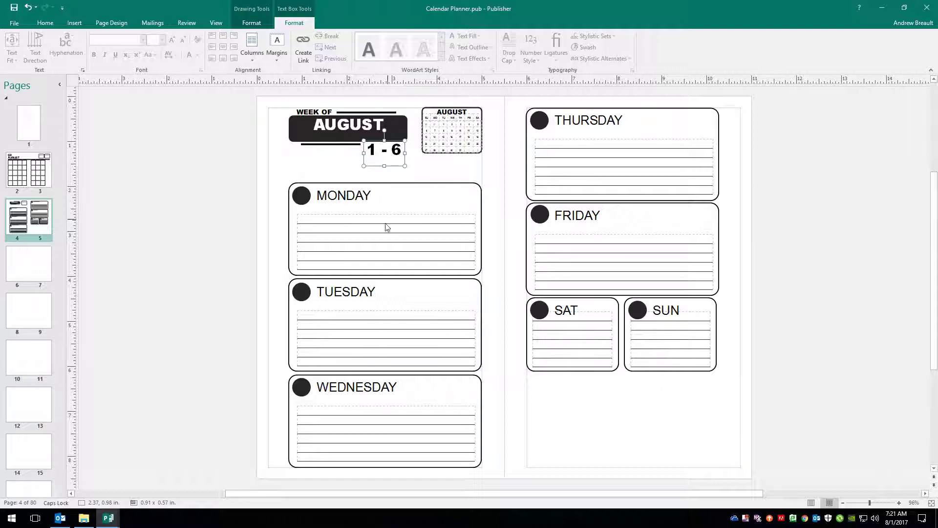
click(268, 180)
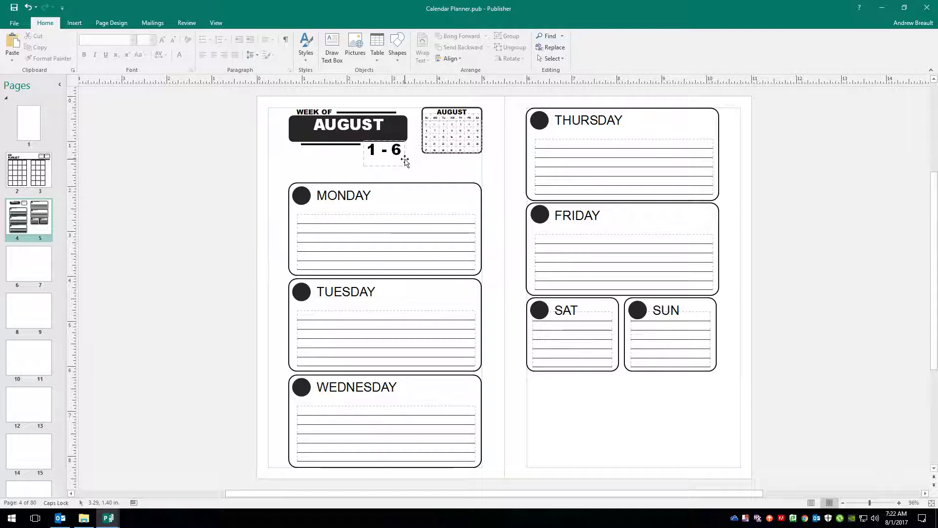
Set the '1 - 6' box's text wrapping to None so the AUGUST heading shows fully.
click(405, 162)
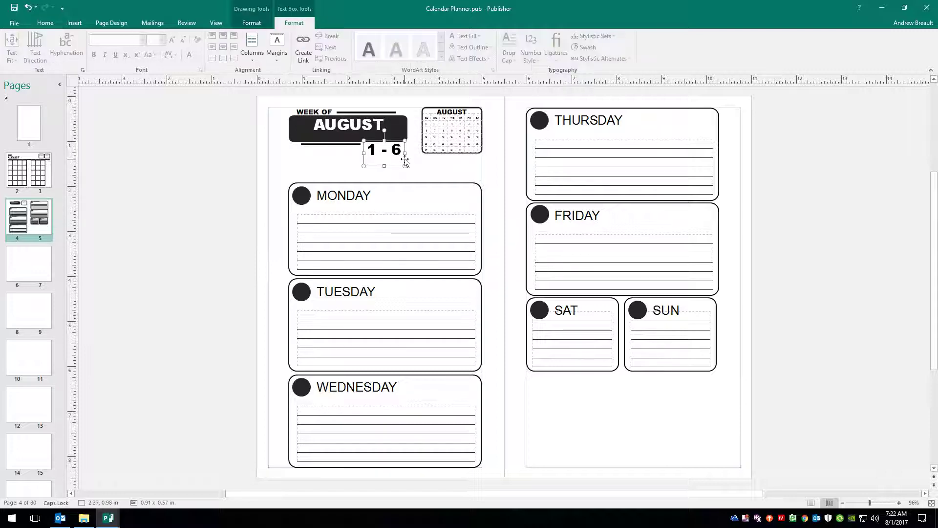
click(255, 23)
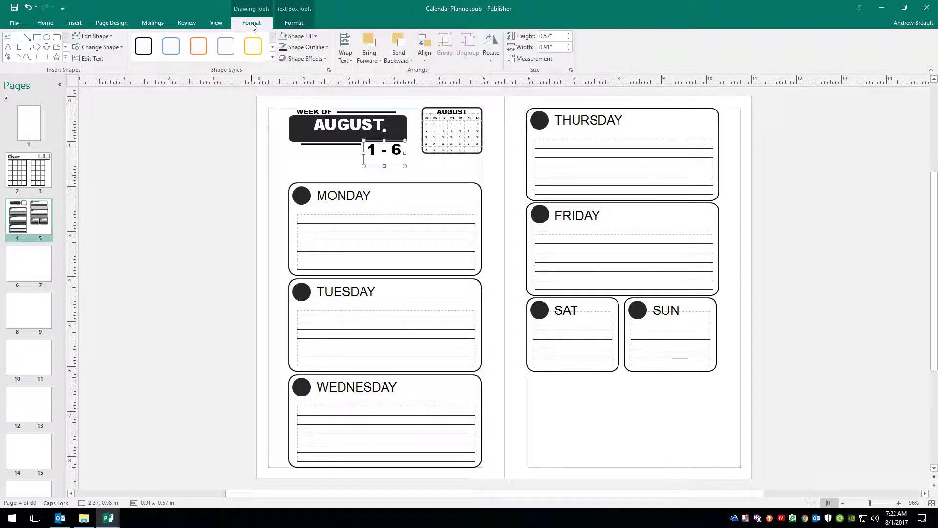
click(352, 59)
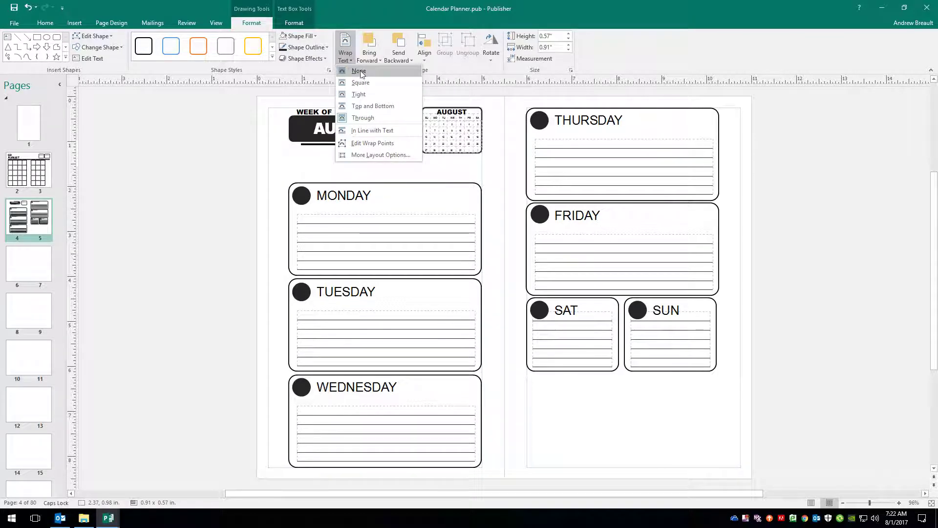
click(359, 72)
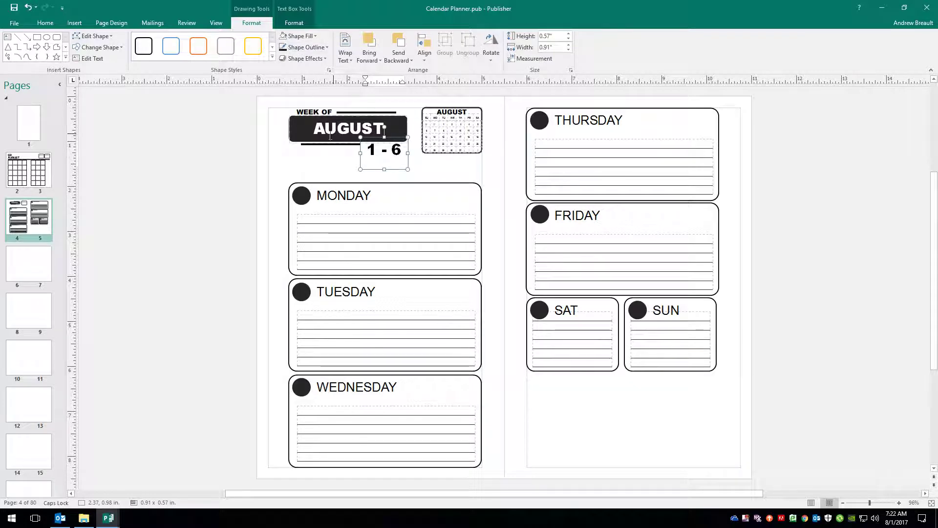
click(292, 139)
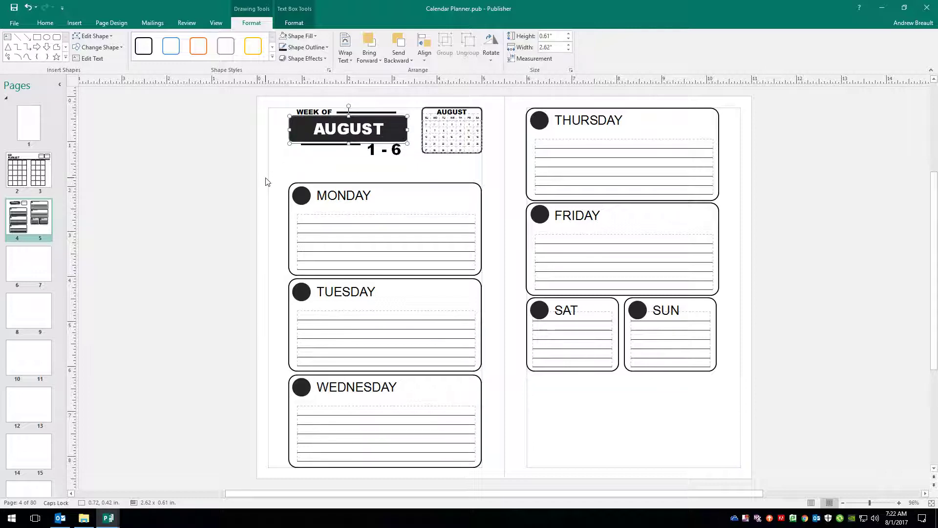
click(269, 141)
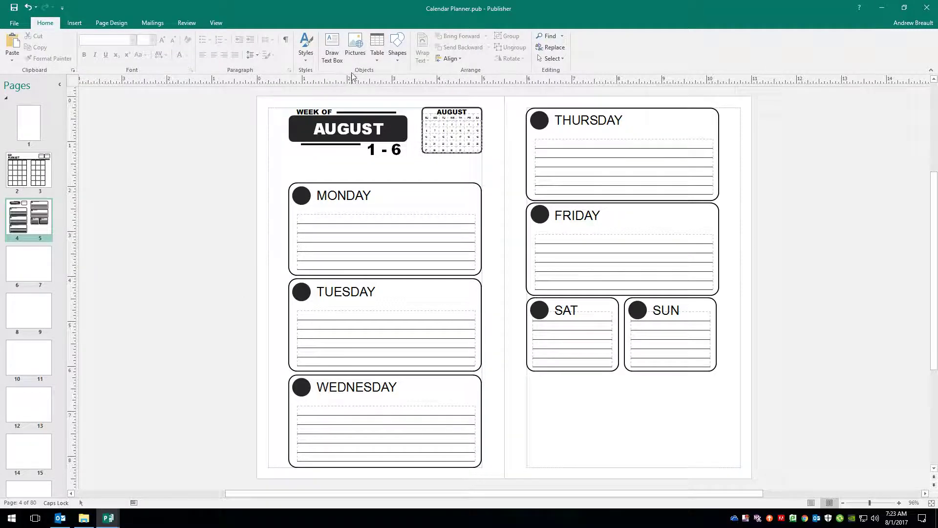
Add a text box over MONDAY's circle reading 31 in white Arial Black.
click(332, 49)
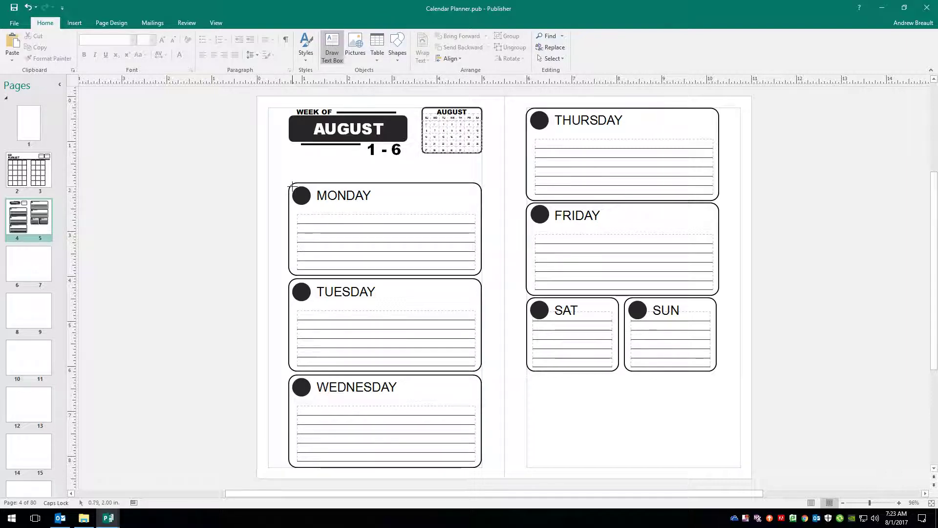
drag(292, 186, 311, 207)
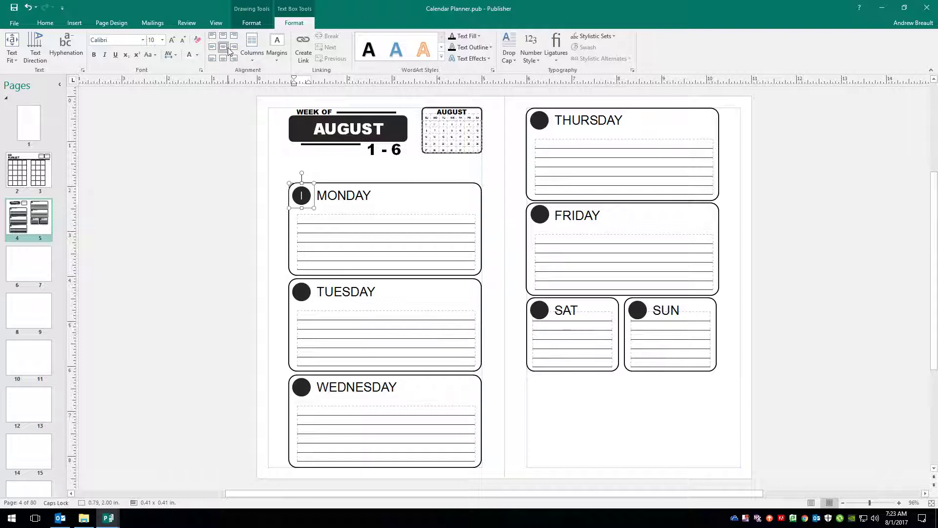
click(143, 41)
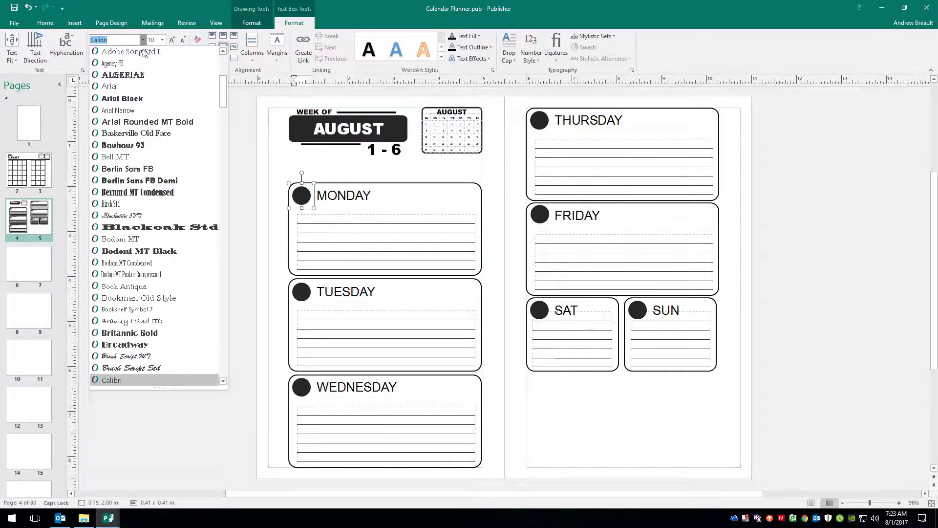
click(137, 98)
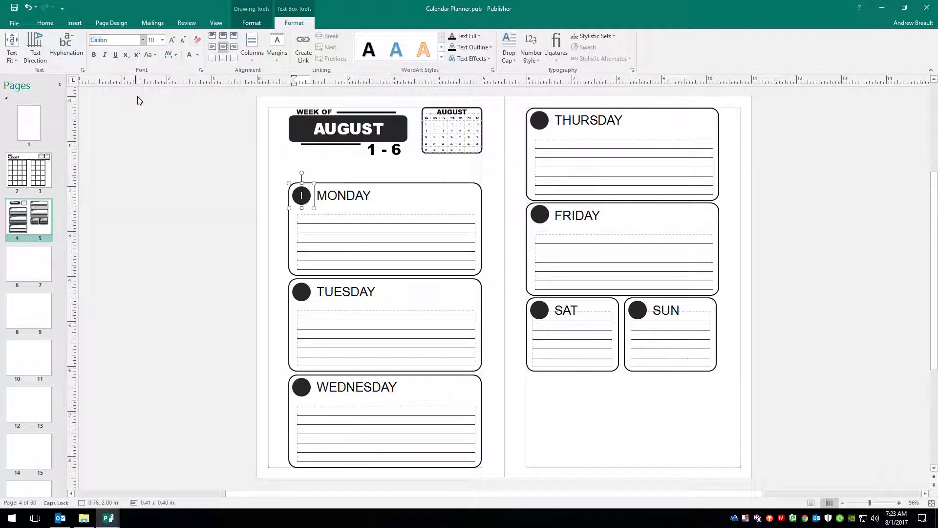
click(172, 41)
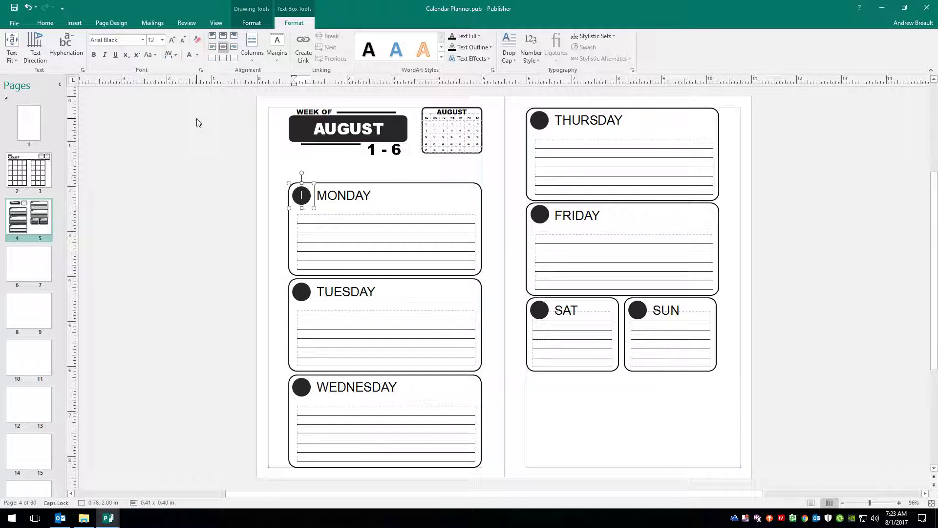
text(31)
click(197, 54)
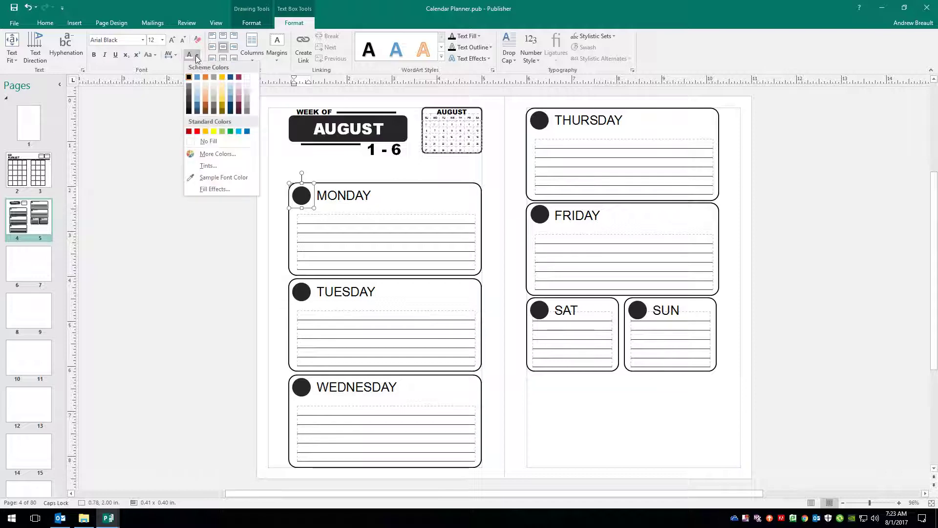
click(246, 77)
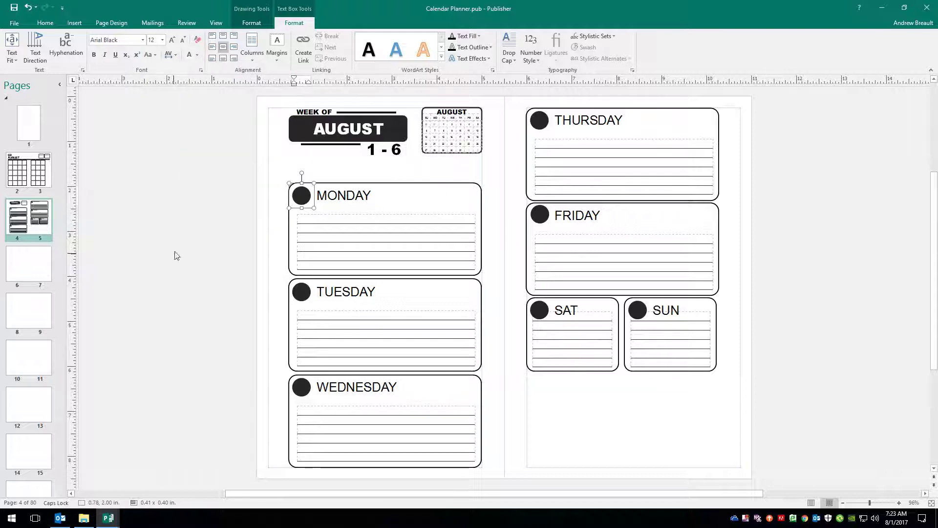
Enlarge the 31 to 14 pt and reselect its box.
double_click(308, 196)
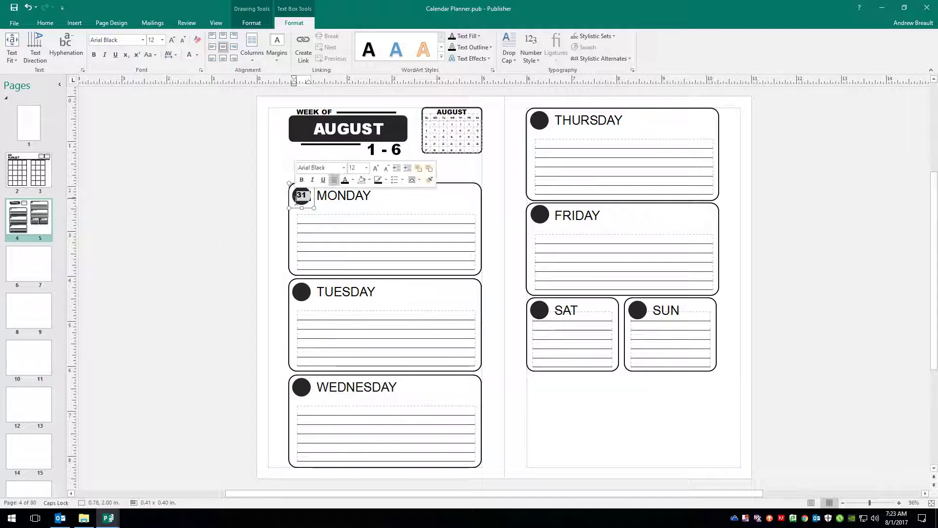
click(172, 40)
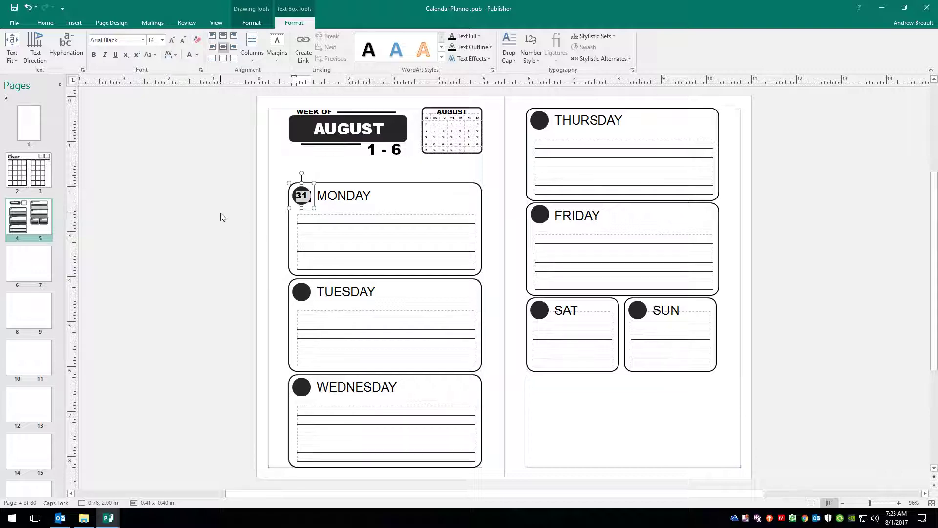
click(247, 211)
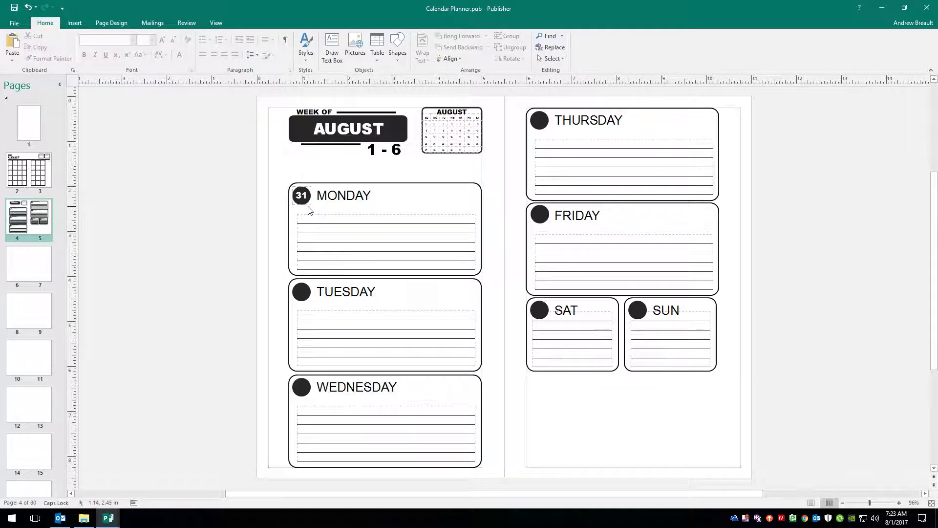
click(307, 202)
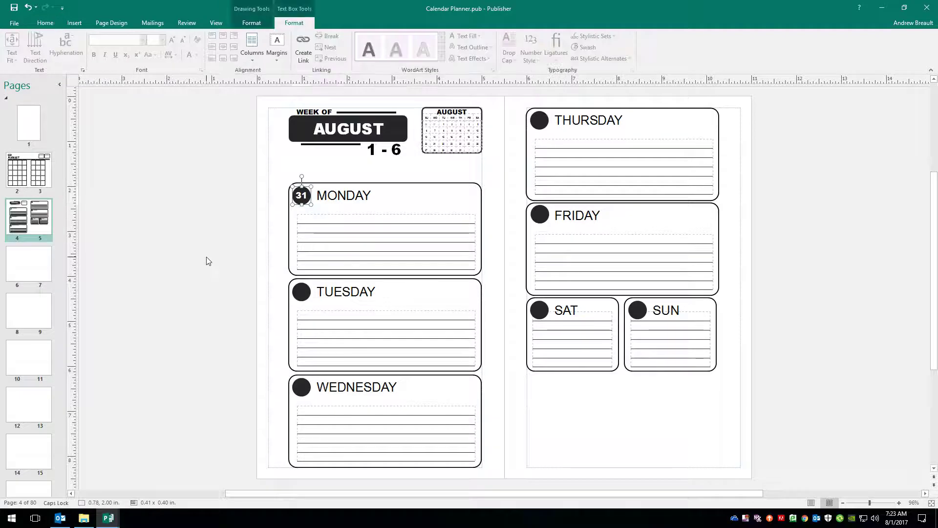
Nudge the 31 box into centre and copy it onto the other day circles.
key(alt+Right)
key(alt+Down)
drag(302, 198, 306, 388)
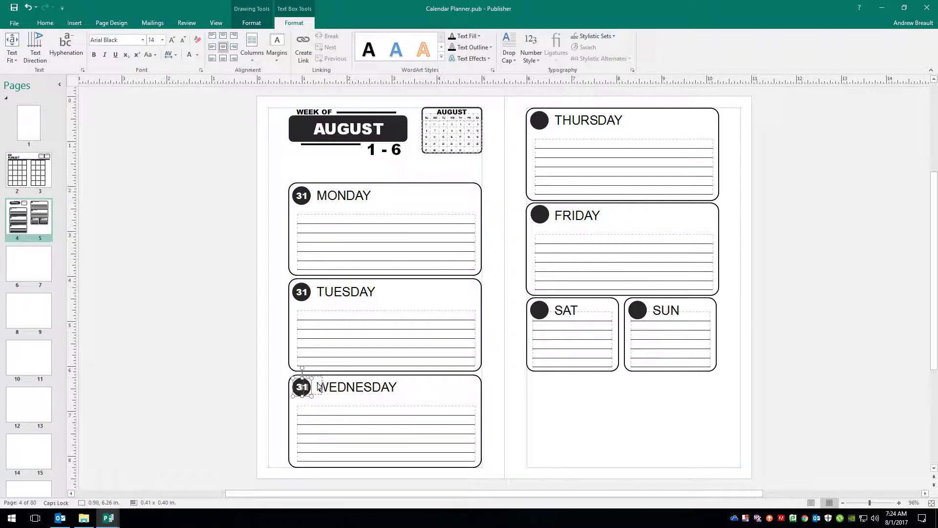
drag(301, 387, 539, 123)
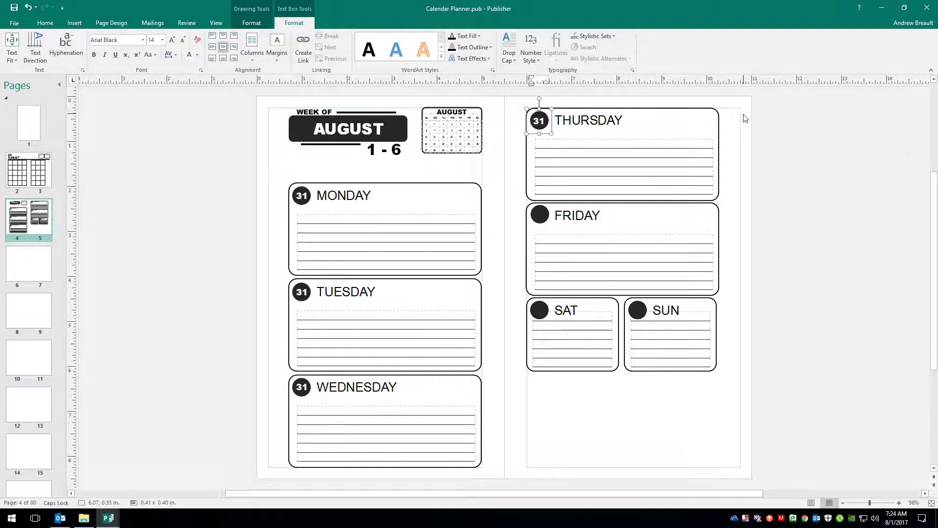
click(546, 137)
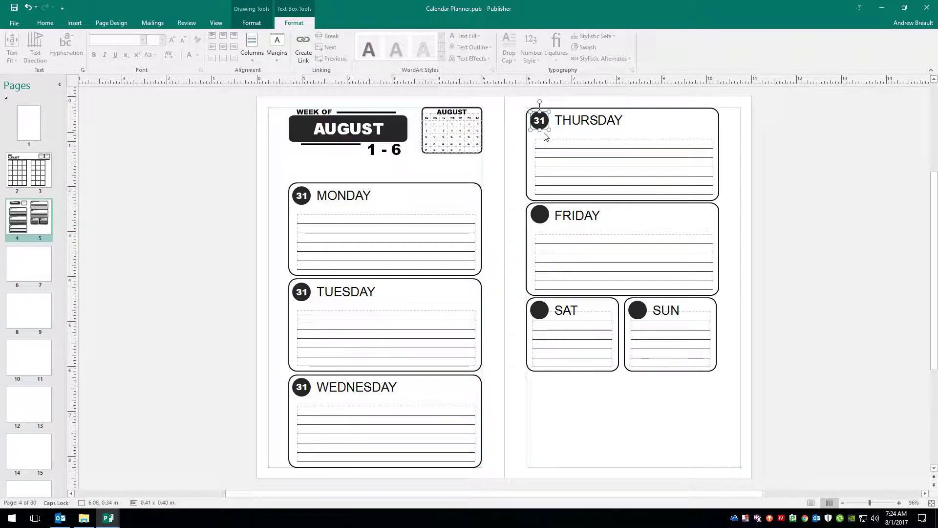
drag(543, 119, 640, 312)
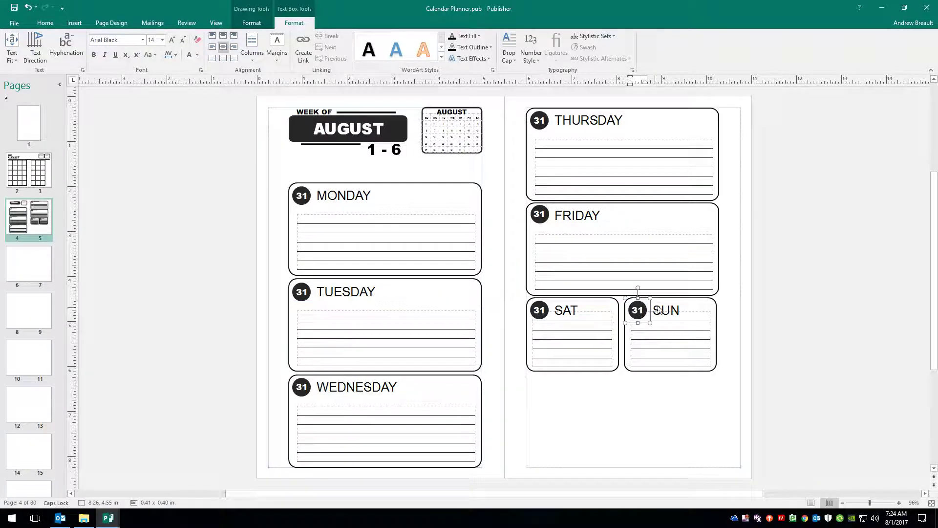
Renumber the copied circles Tuesday through Sunday as 1, 2, 3, 4, 5 and 6.
click(298, 294)
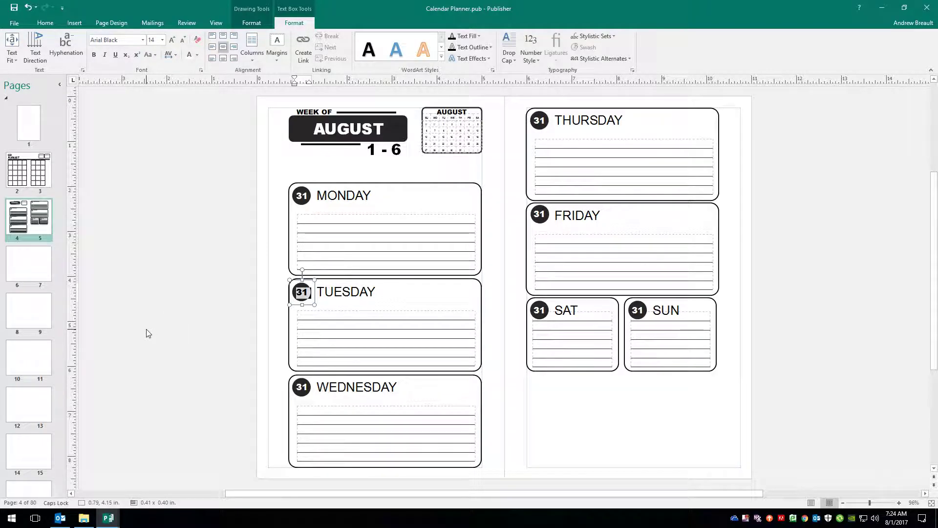
text(1)
double_click(305, 388)
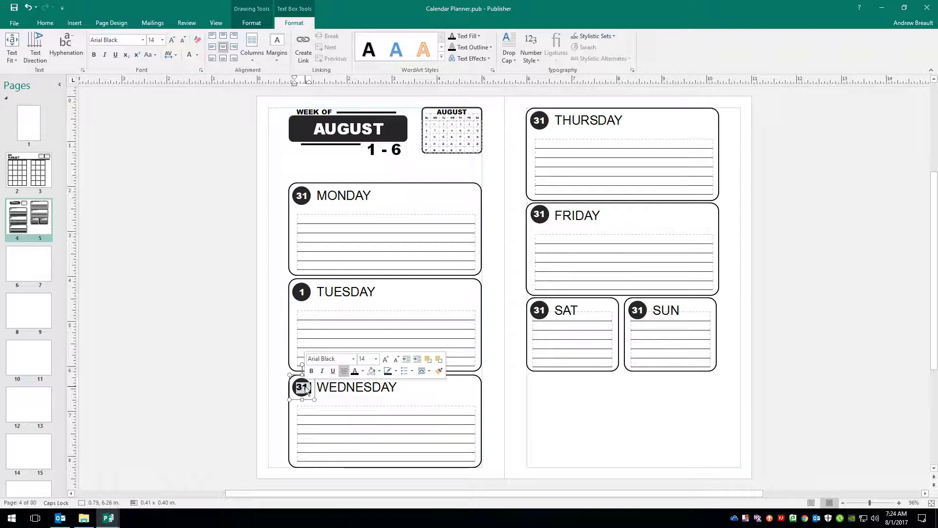
text(2)
double_click(540, 122)
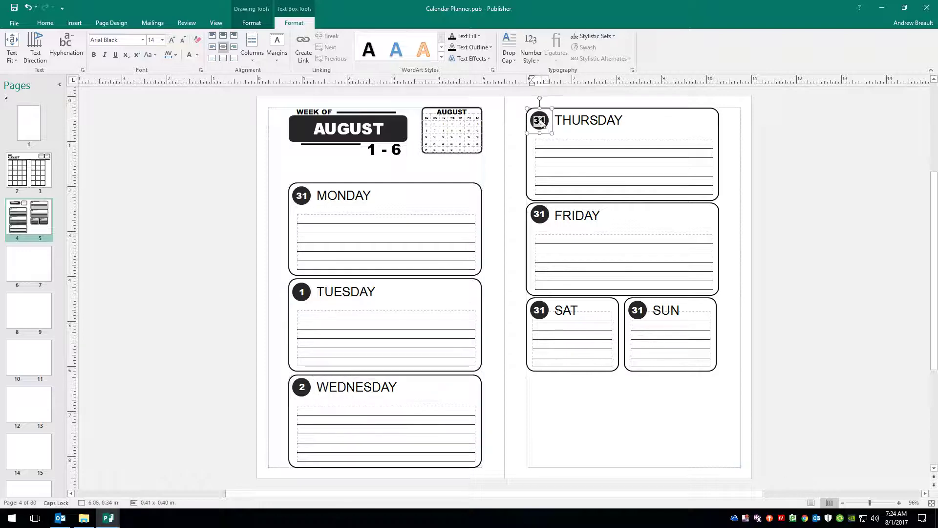
text(3)
double_click(541, 214)
text(4)
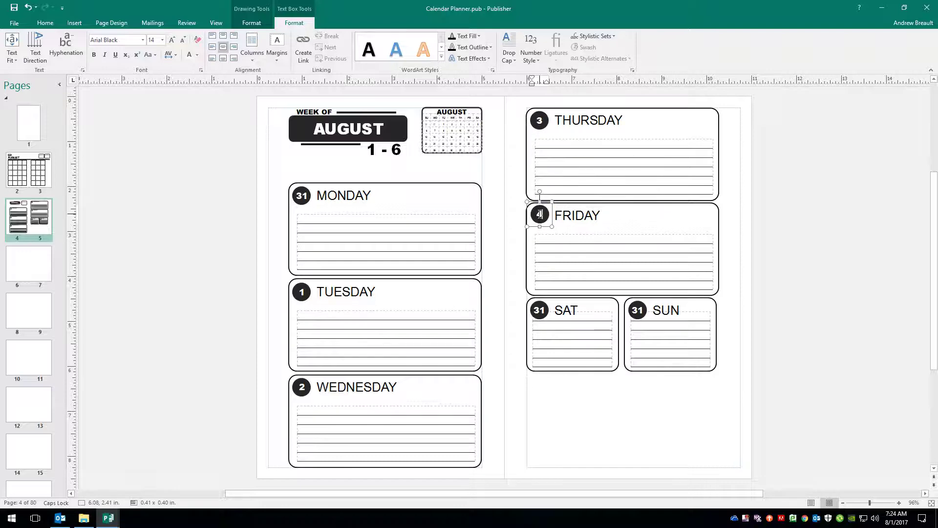
double_click(540, 310)
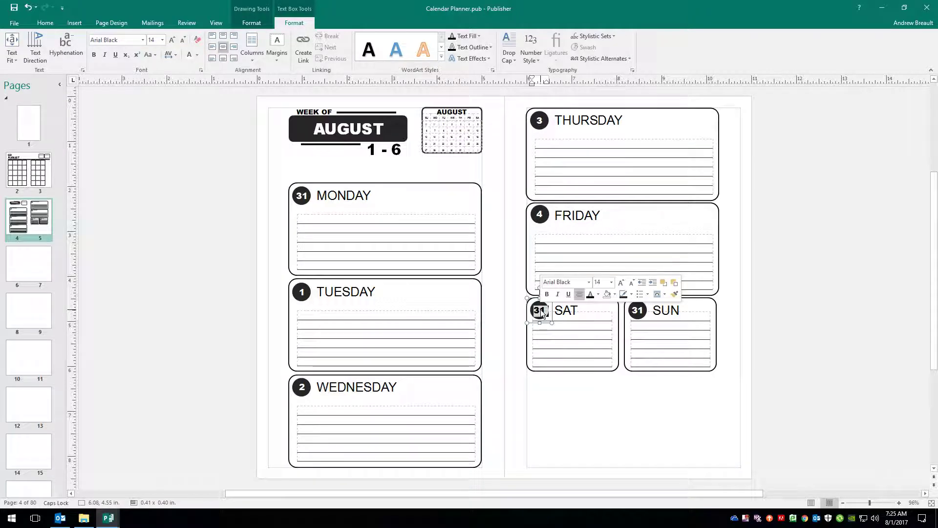
text(5)
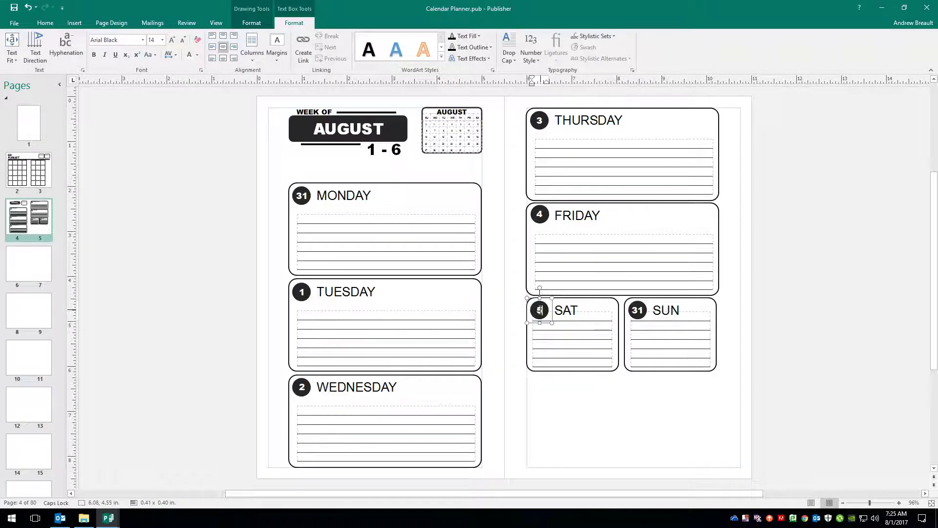
double_click(639, 310)
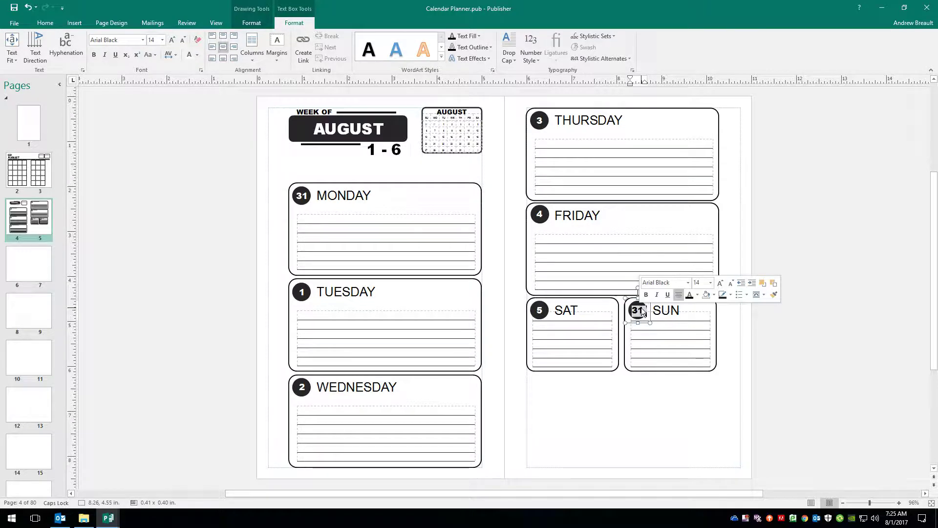
text(6)
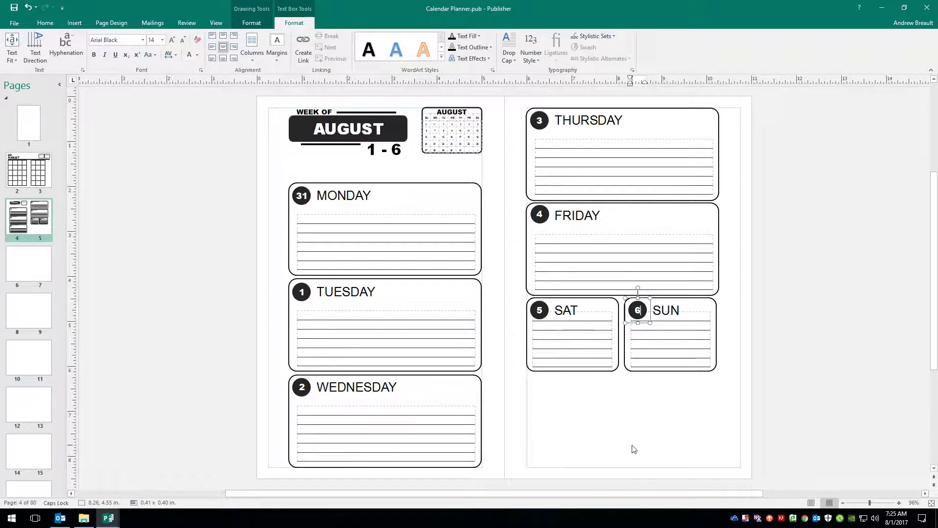
click(634, 448)
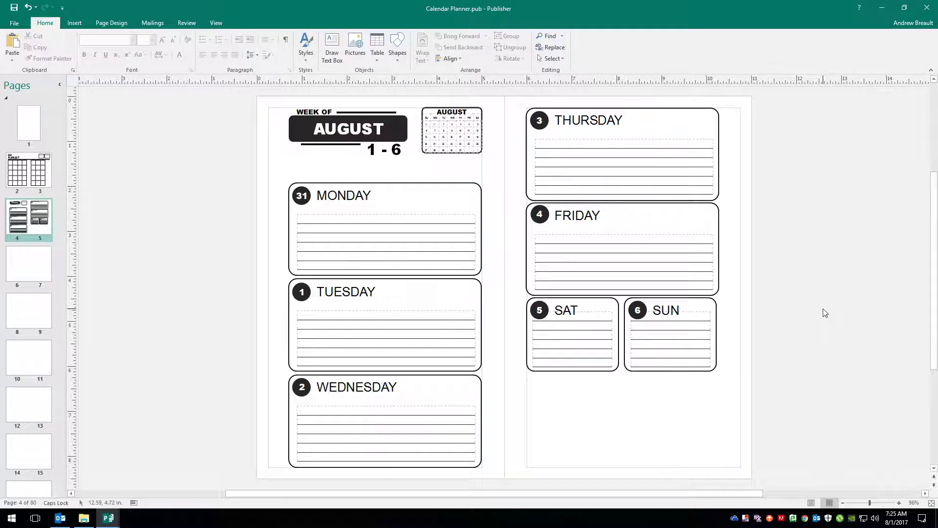